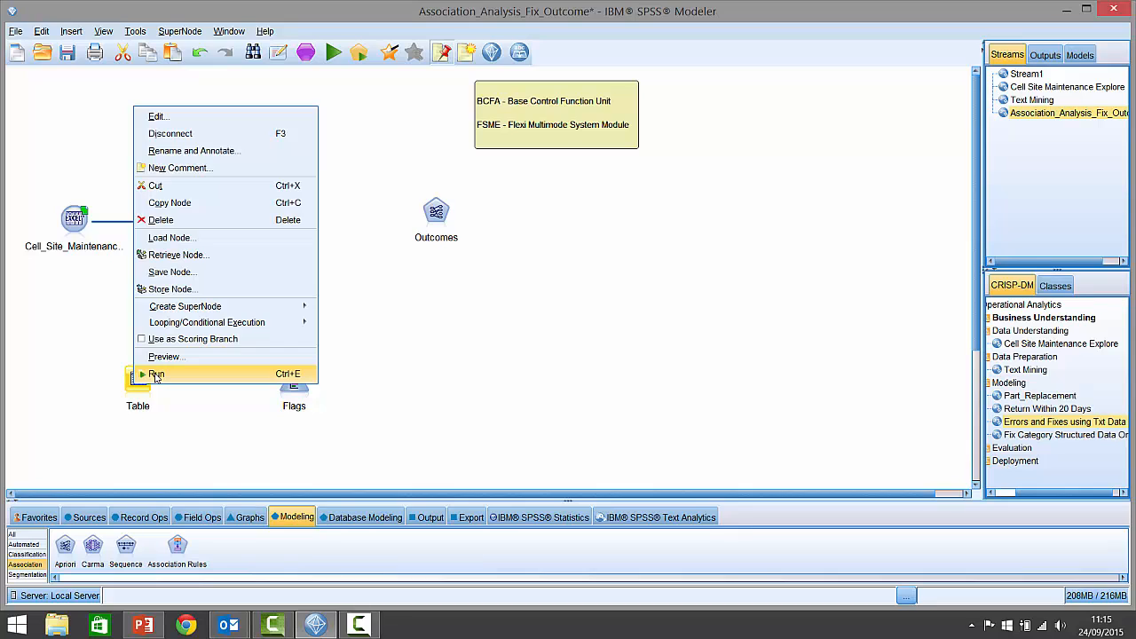
Run the Table node, review the Engineer_Response text against the Fix flag columns, and close the output
{"action": "left_click", "coordinate": [155, 373]}
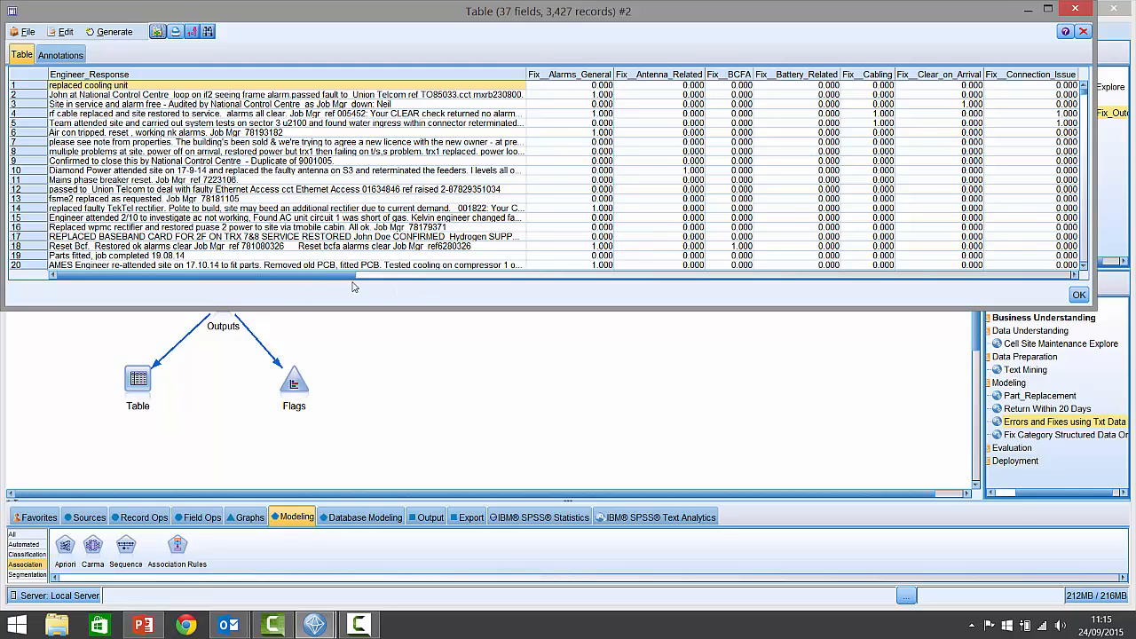
{"action": "left_click_drag", "start_coordinate": [332, 285], "coordinate": [386, 282]}
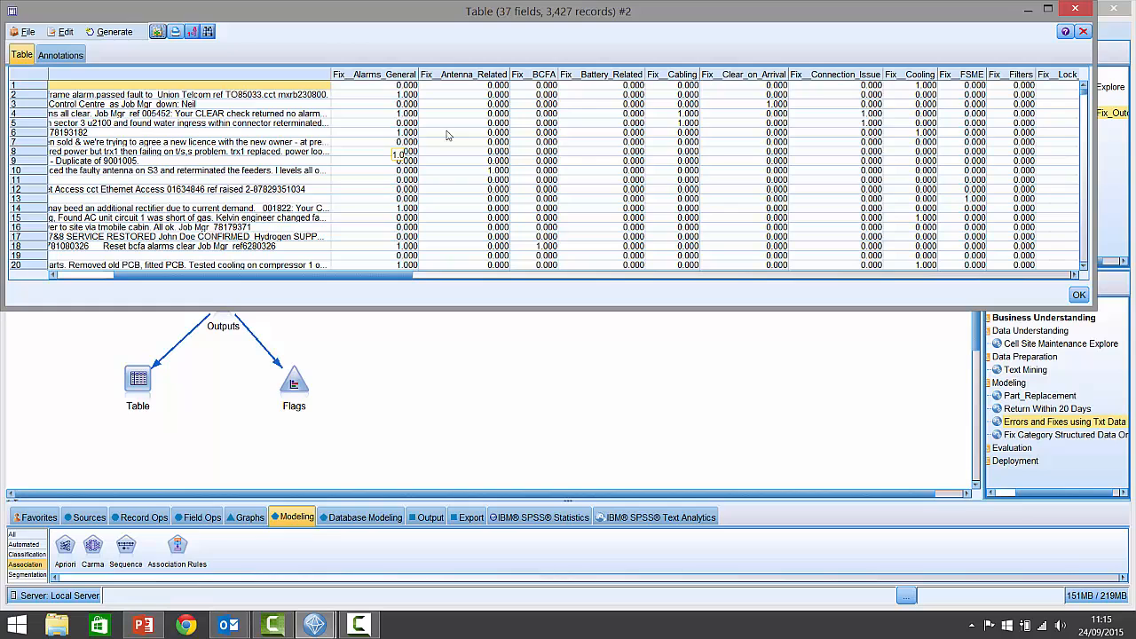
{"action": "left_click", "coordinate": [491, 171]}
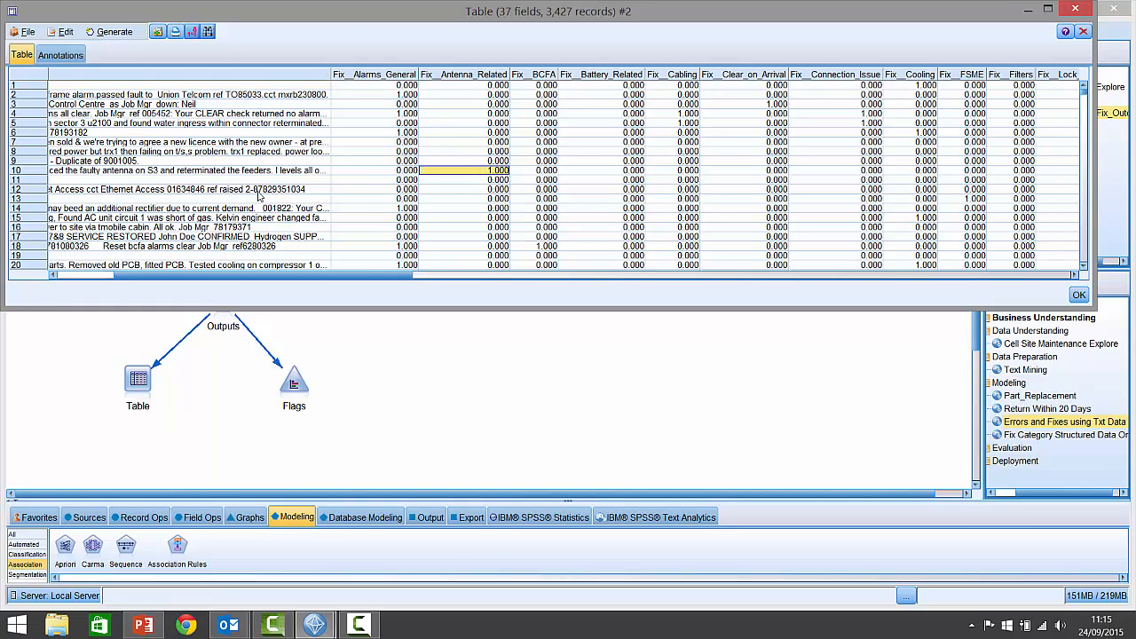
{"action": "left_click_drag", "start_coordinate": [288, 277], "coordinate": [222, 278]}
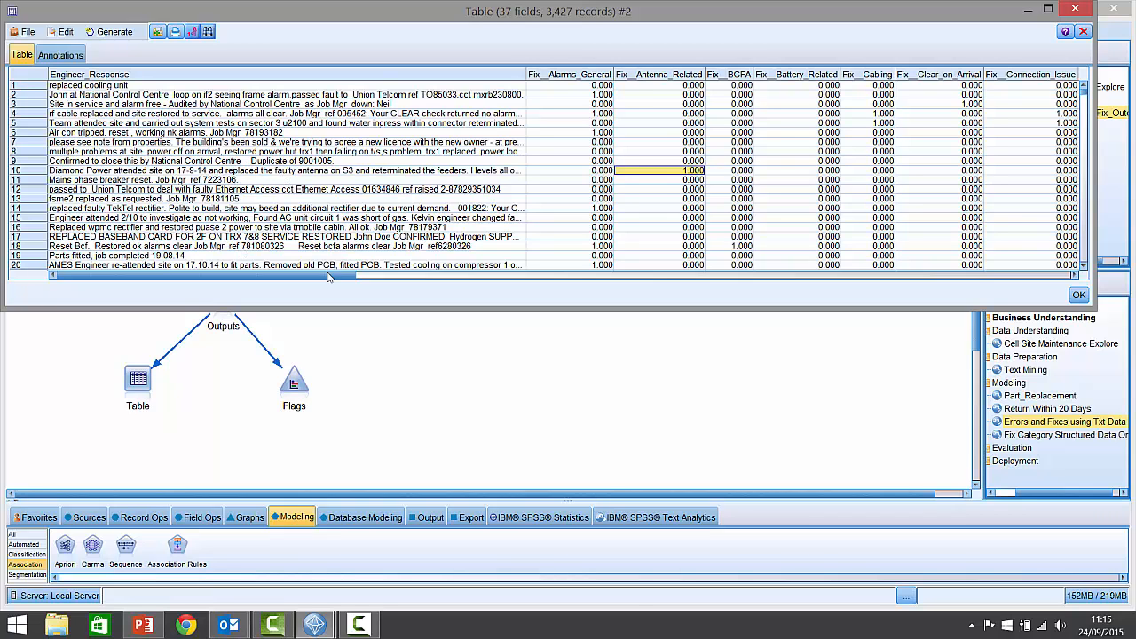
{"action": "left_click_drag", "start_coordinate": [329, 277], "coordinate": [433, 280]}
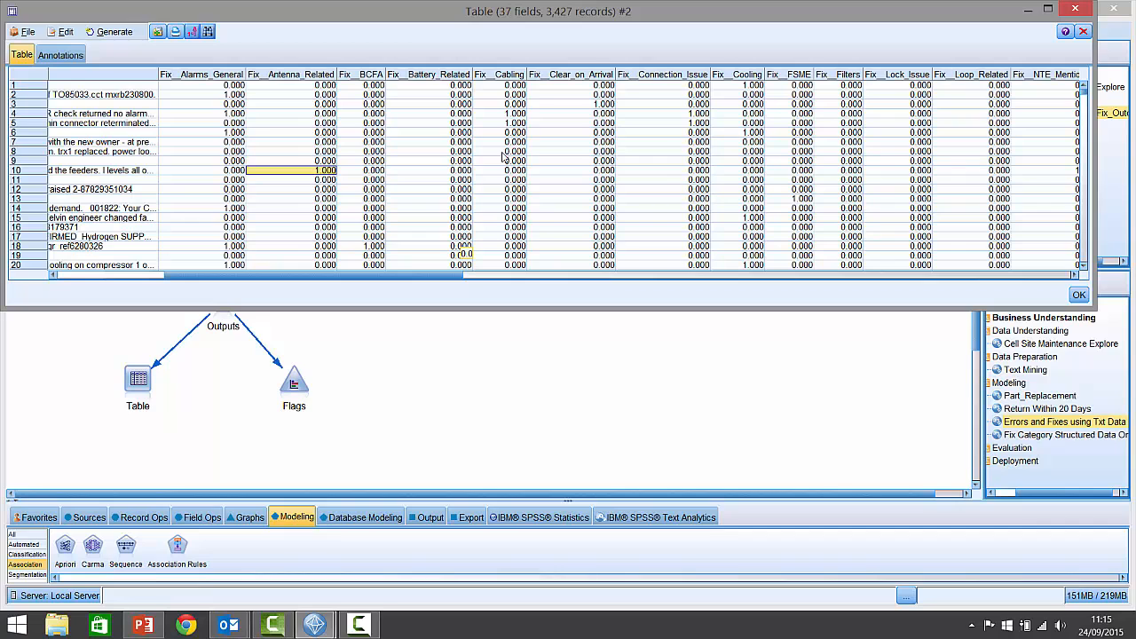
{"action": "left_click", "coordinate": [512, 116]}
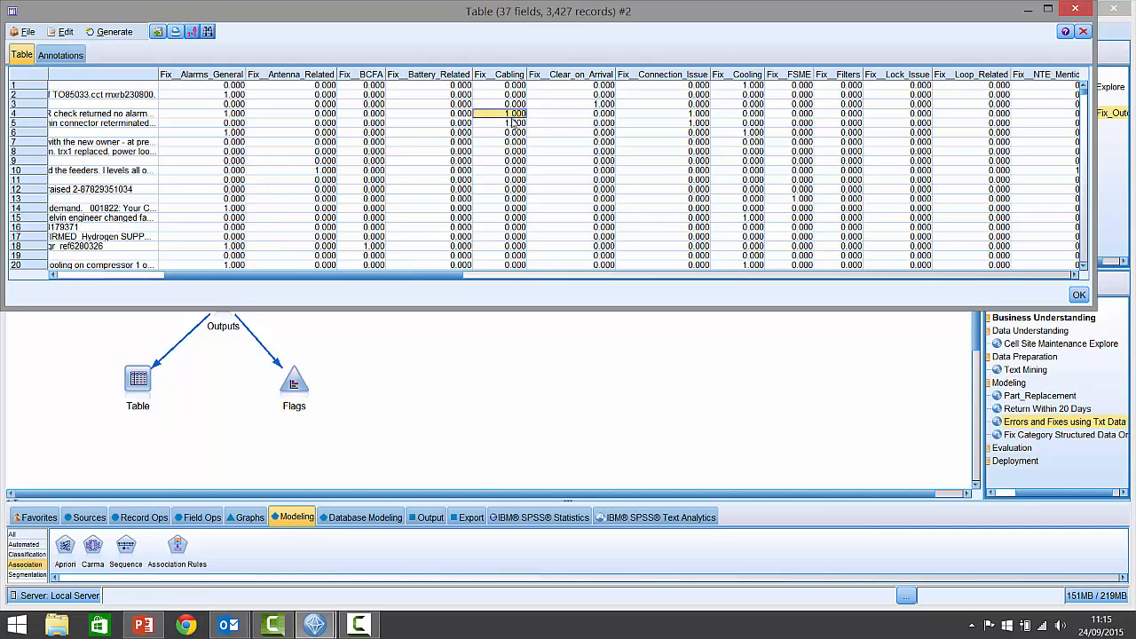
{"action": "left_click_drag", "start_coordinate": [450, 276], "coordinate": [503, 276]}
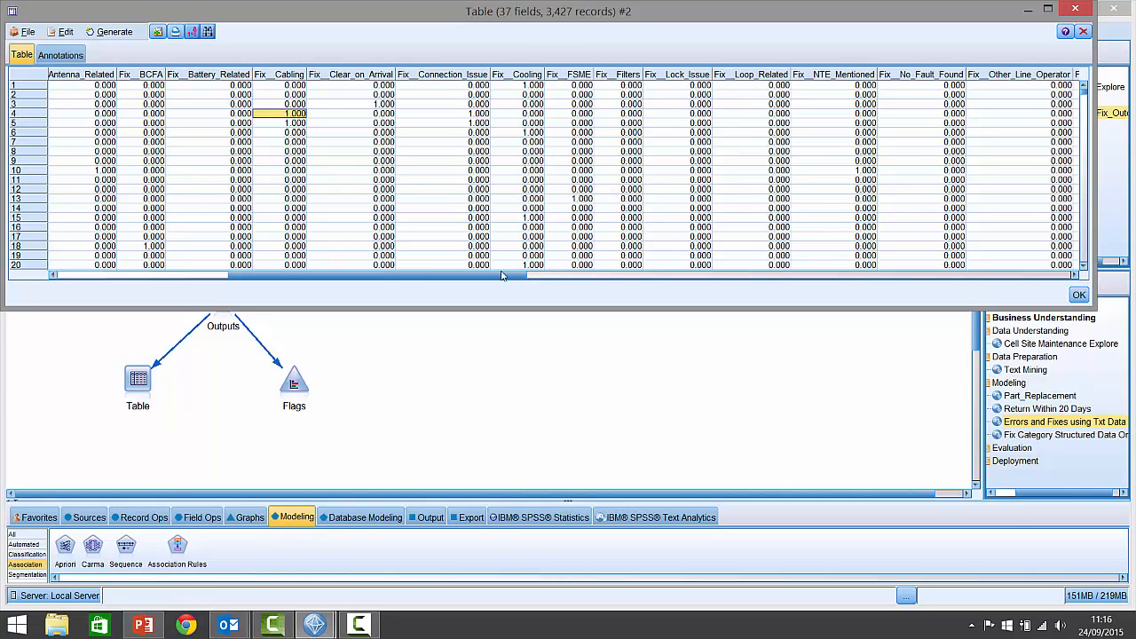
{"action": "left_click", "coordinate": [495, 279]}
{"action": "mouse_move", "coordinate": [347, 12]}
{"action": "left_mouse_down"}
{"action": "mouse_move", "coordinate": [391, 171]}
{"action": "mouse_move", "coordinate": [392, 217]}
{"action": "mouse_move", "coordinate": [391, 204]}
{"action": "left_mouse_up"}
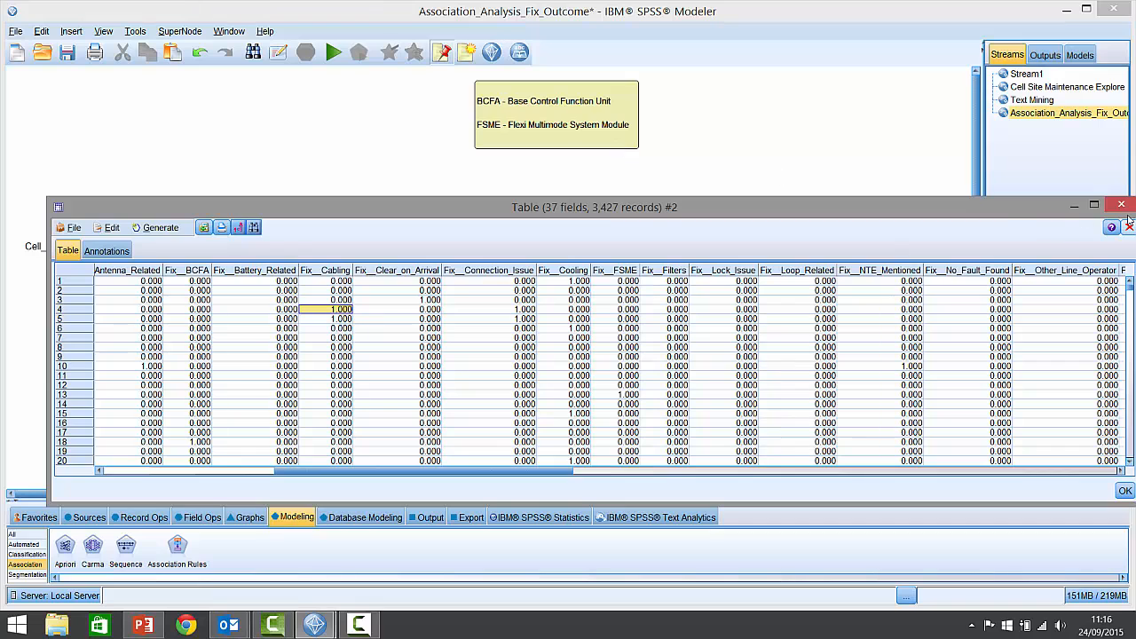
{"action": "left_click_drag", "start_coordinate": [1022, 207], "coordinate": [976, 148]}
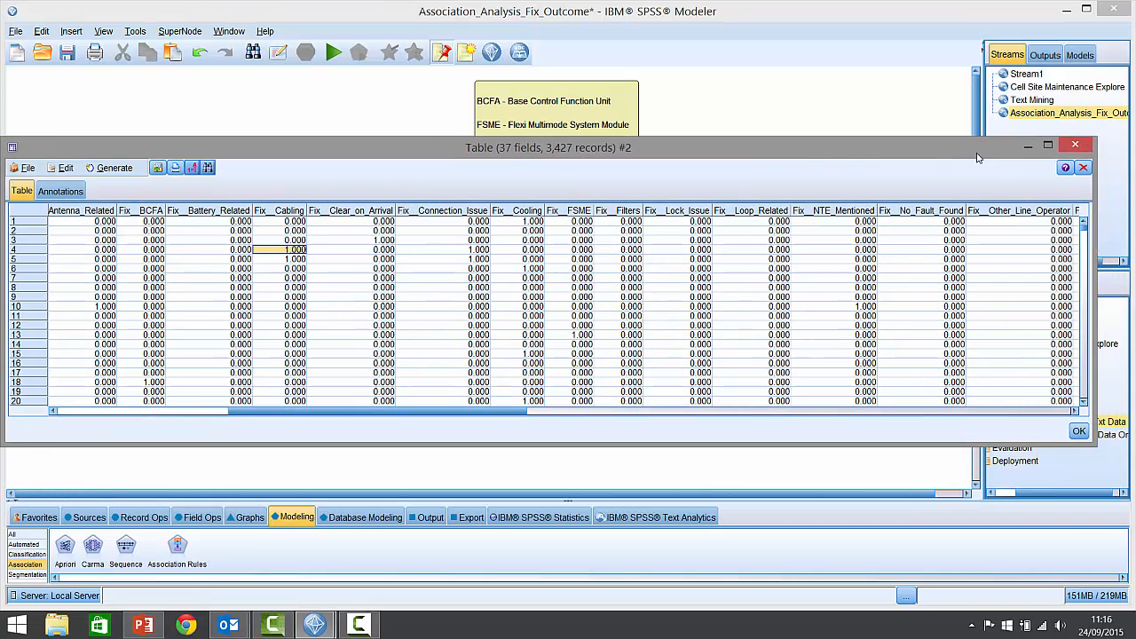
{"action": "left_click", "coordinate": [1080, 146]}
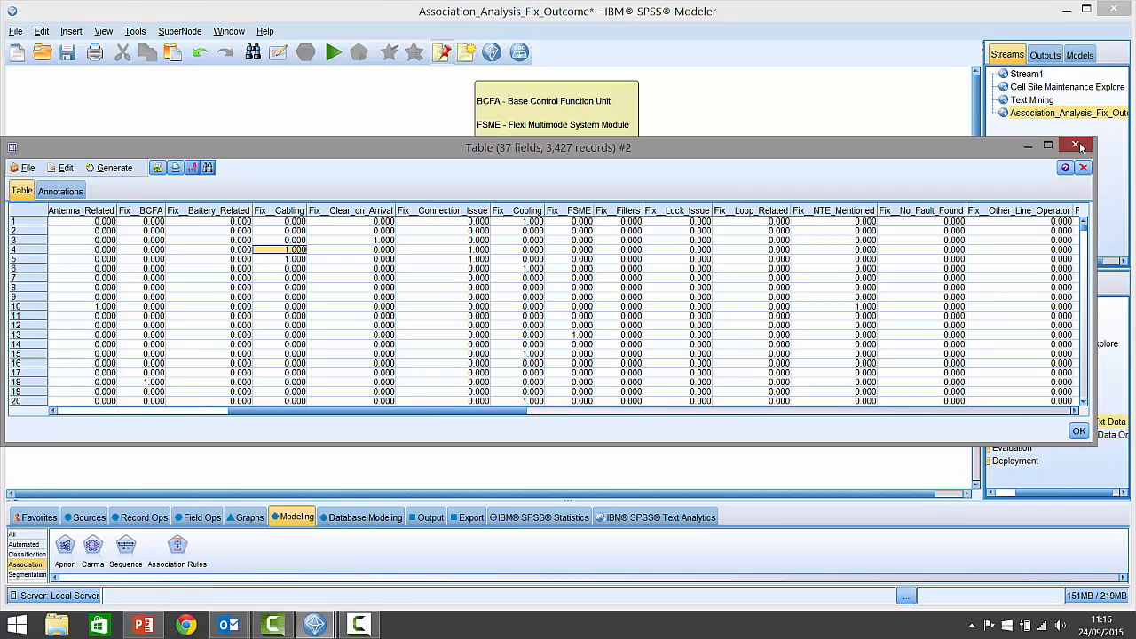
{"action": "left_click", "coordinate": [1080, 146]}
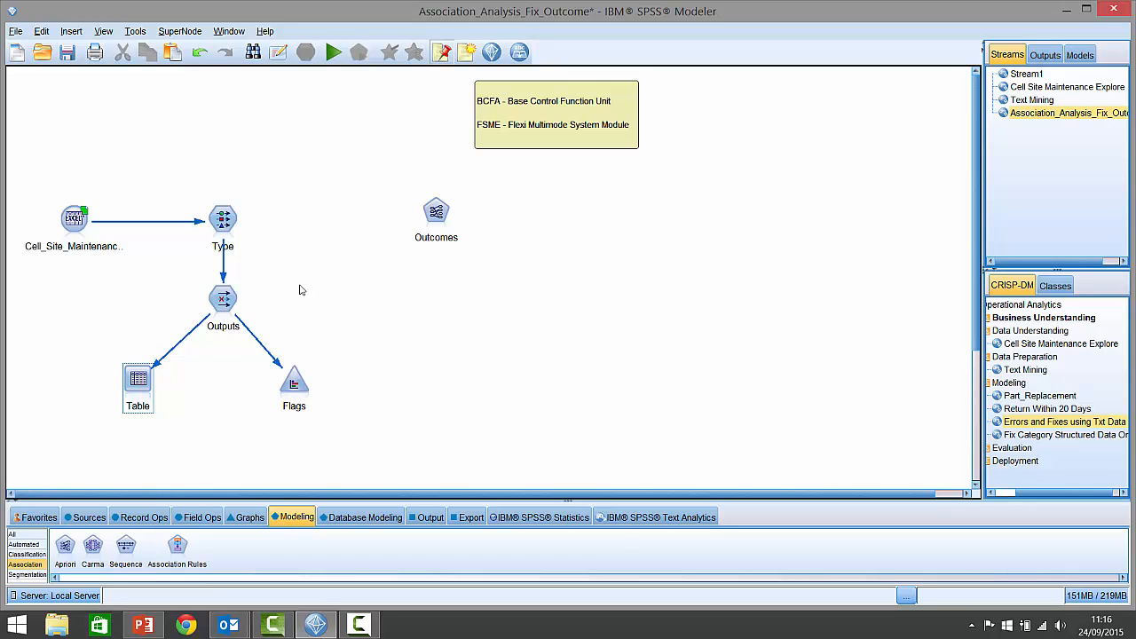
Run the Flags distribution graph, review its fields sorted by count in descending order, and close the output
{"action": "right_click", "coordinate": [298, 386]}
{"action": "left_click", "coordinate": [312, 371]}
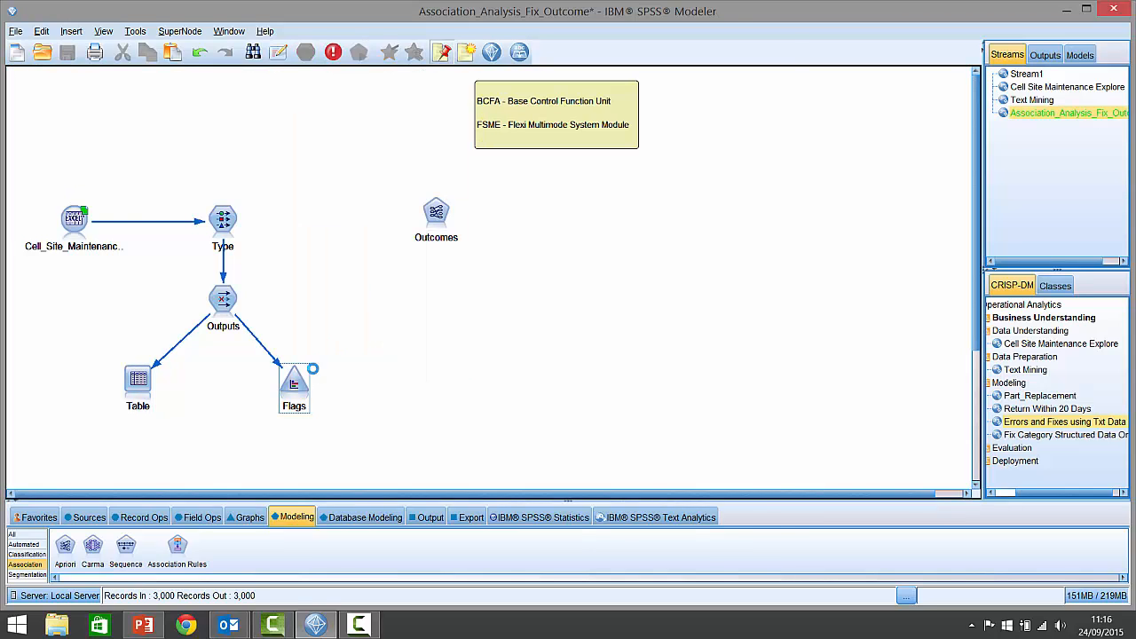
{"action": "left_click", "coordinate": [750, 75]}
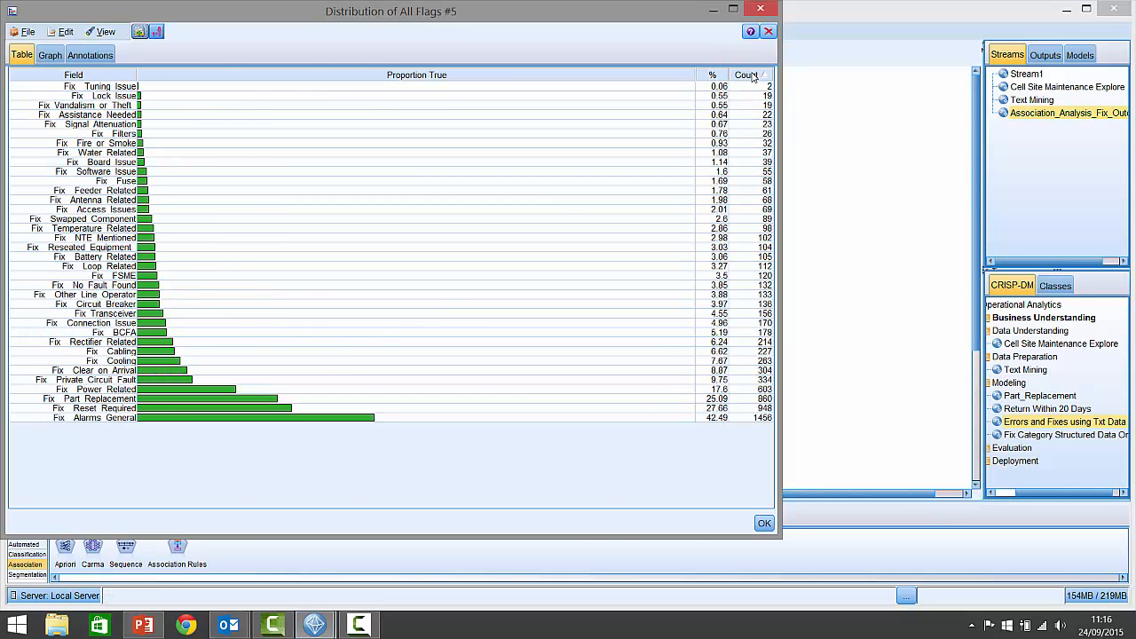
{"action": "left_click", "coordinate": [752, 77]}
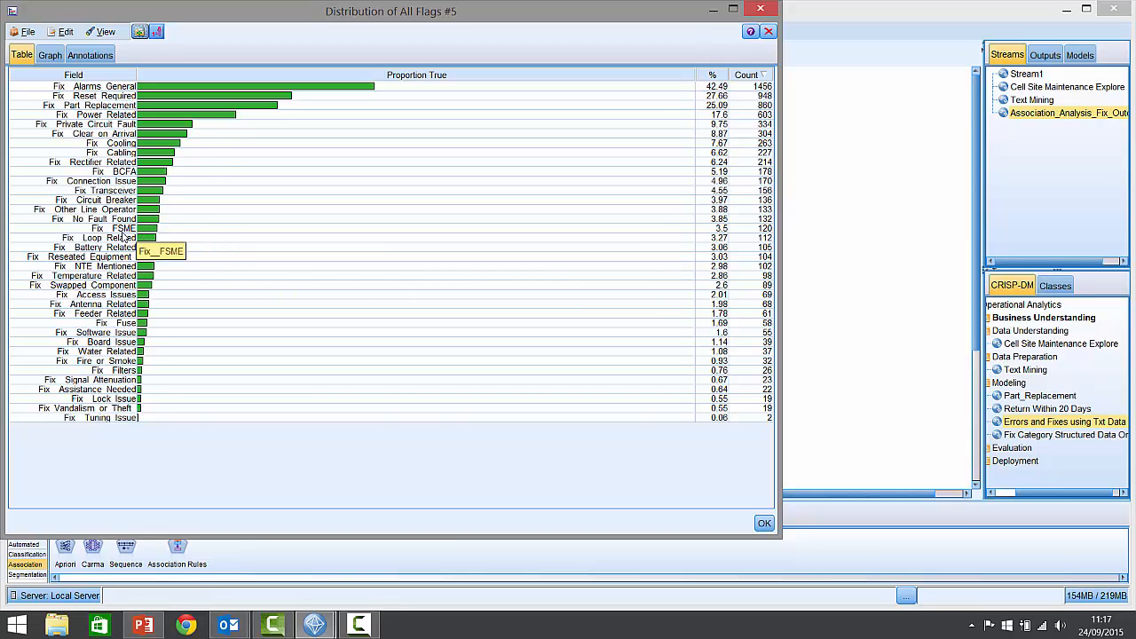
{"action": "left_click", "coordinate": [719, 174]}
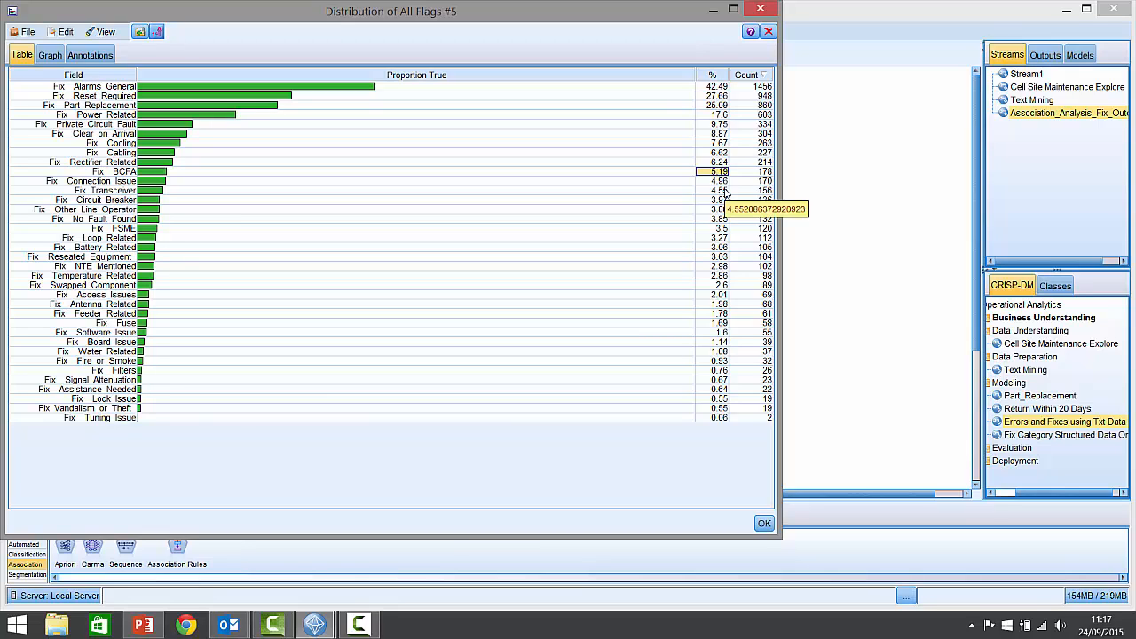
{"action": "left_click", "coordinate": [768, 32]}
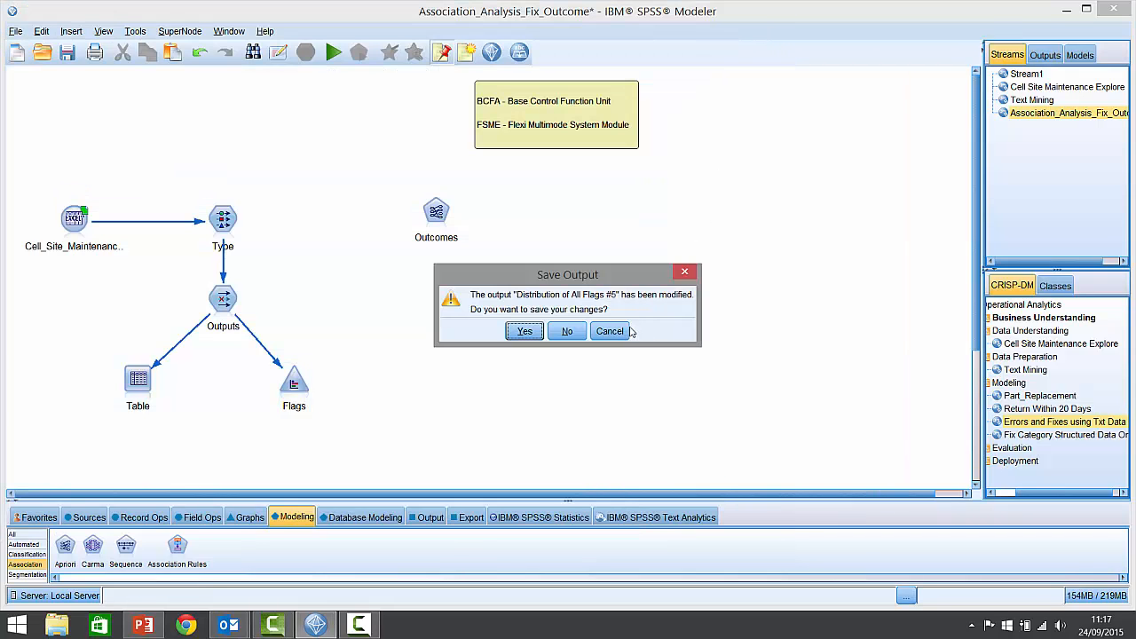
{"action": "left_click", "coordinate": [622, 329]}
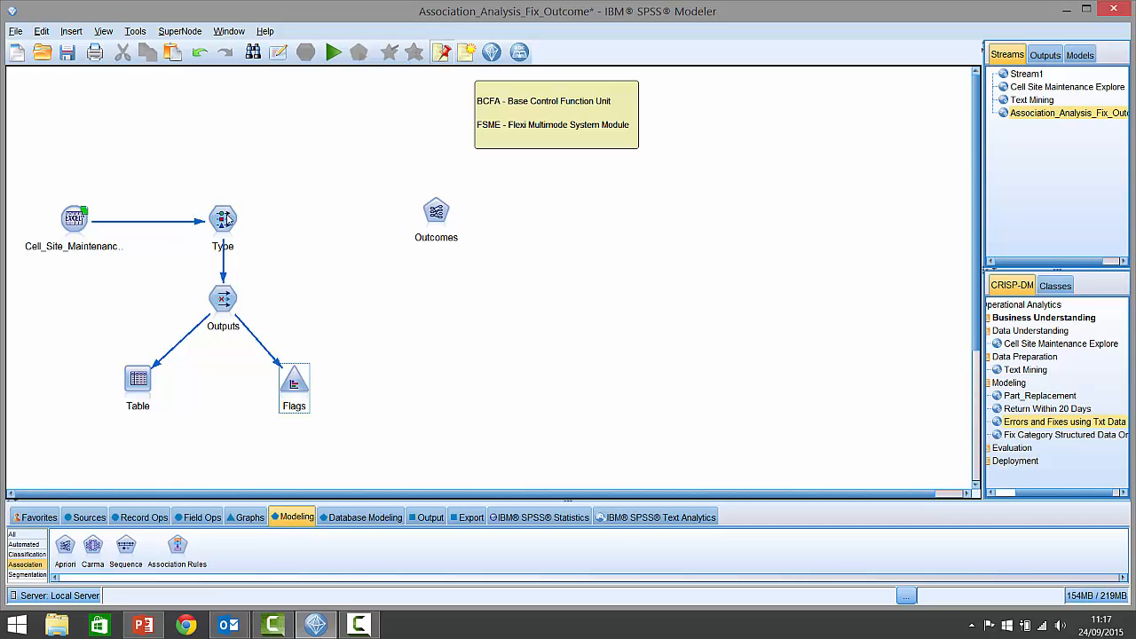
Connect the Type node to the Outcomes modelling node and open the Outcomes settings
{"action": "left_click_drag", "start_coordinate": [226, 220], "coordinate": [382, 225]}
{"action": "right_click", "coordinate": [382, 219]}
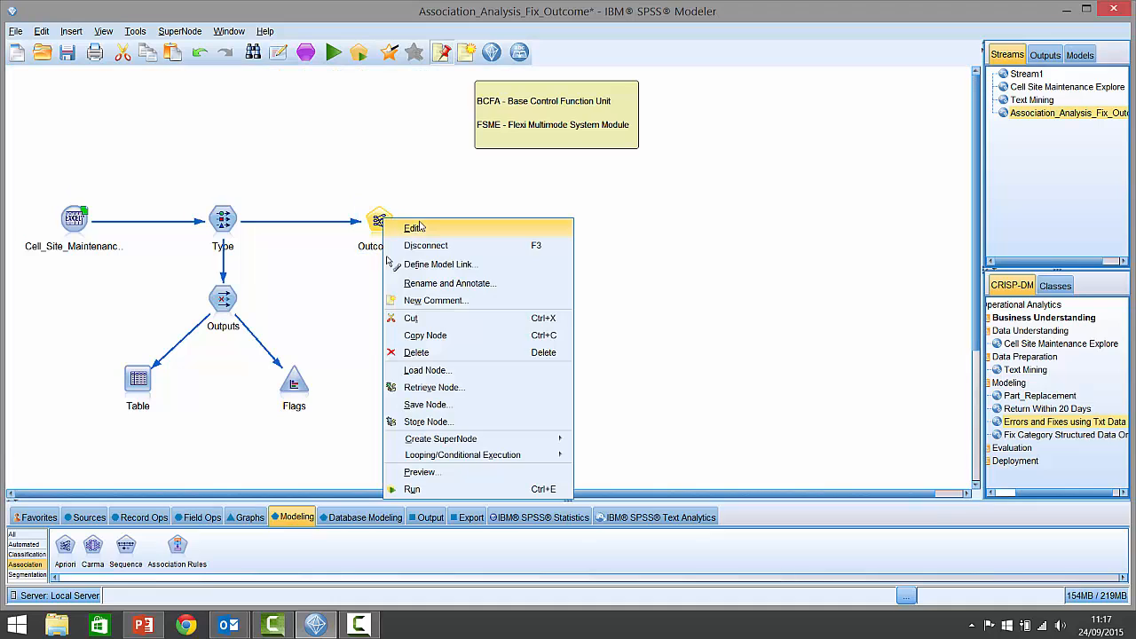
{"action": "left_click", "coordinate": [412, 229]}
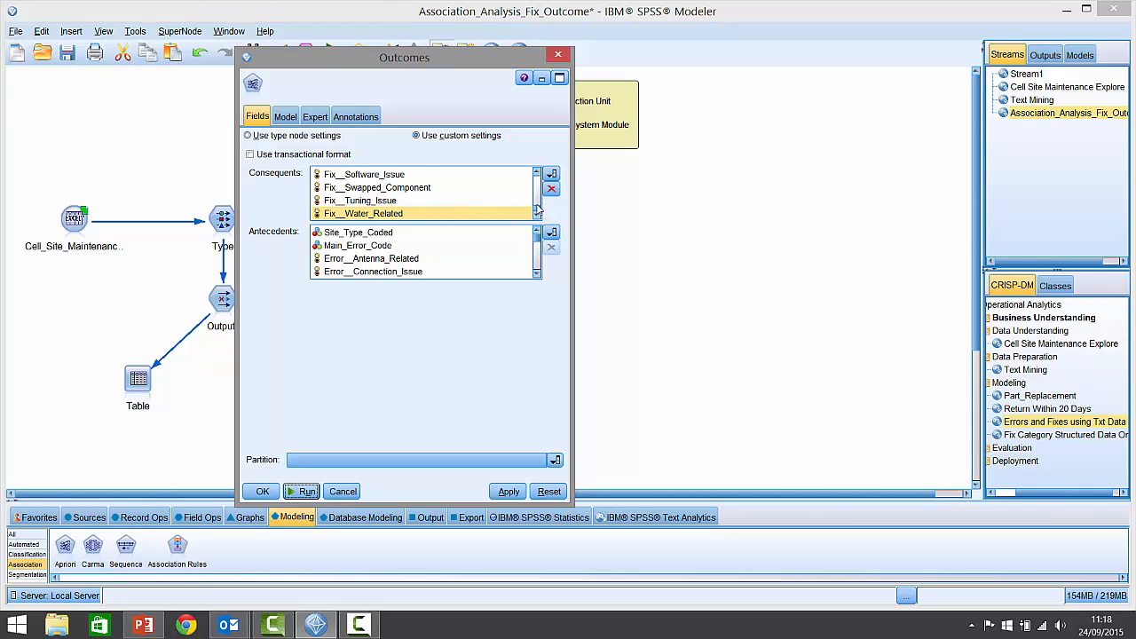
Review the consequent and antecedent fields chosen for the Outcomes model
{"action": "scroll", "coordinate": [537, 209], "scroll_direction": "up", "scroll_amount": 5}
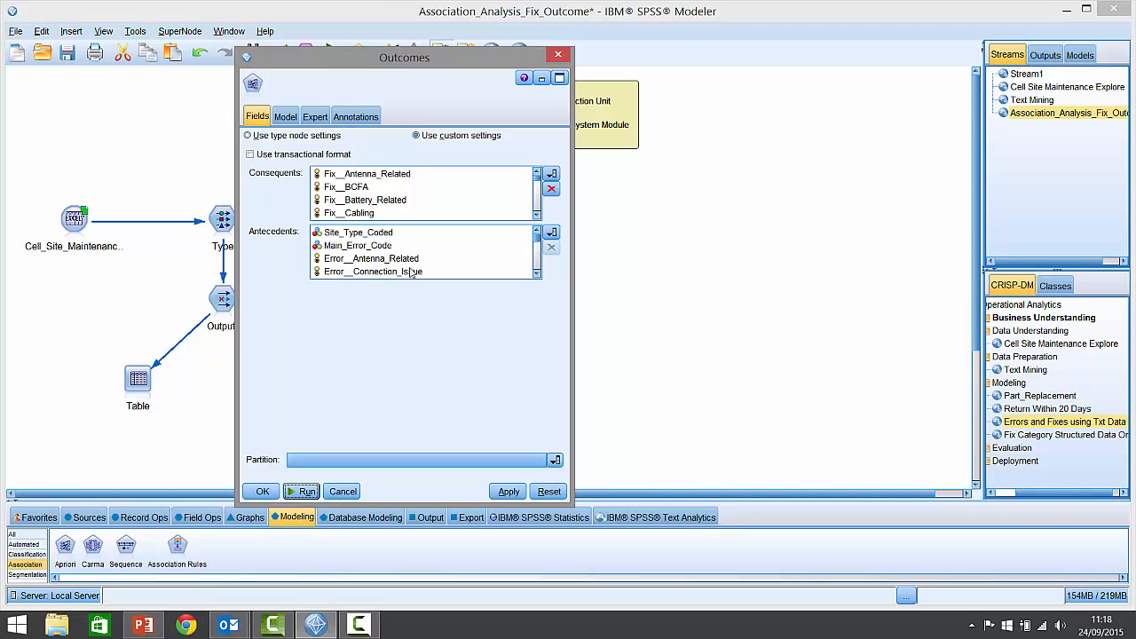
{"action": "left_click", "coordinate": [536, 274]}
{"action": "left_click", "coordinate": [536, 274]}
{"action": "left_click", "coordinate": [536, 274]}
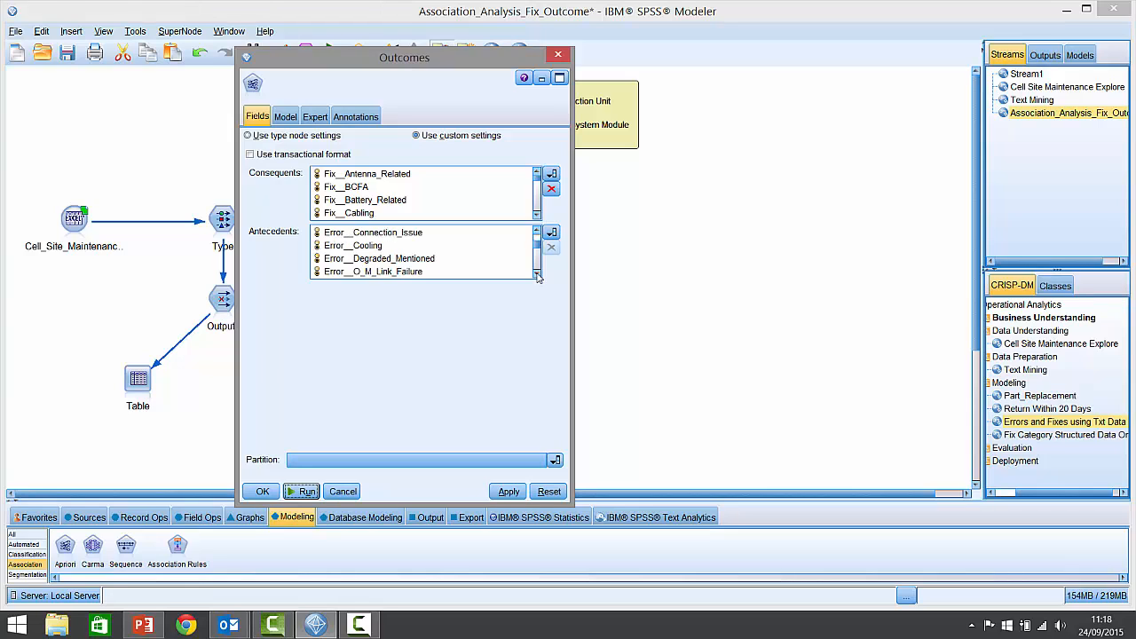
{"action": "left_click", "coordinate": [536, 274]}
{"action": "left_click", "coordinate": [536, 274]}
{"action": "left_click", "coordinate": [536, 274]}
{"action": "left_click", "coordinate": [536, 274]}
{"action": "left_click", "coordinate": [536, 274]}
{"action": "left_click", "coordinate": [536, 274]}
{"action": "left_click", "coordinate": [536, 274]}
{"action": "left_click", "coordinate": [536, 274]}
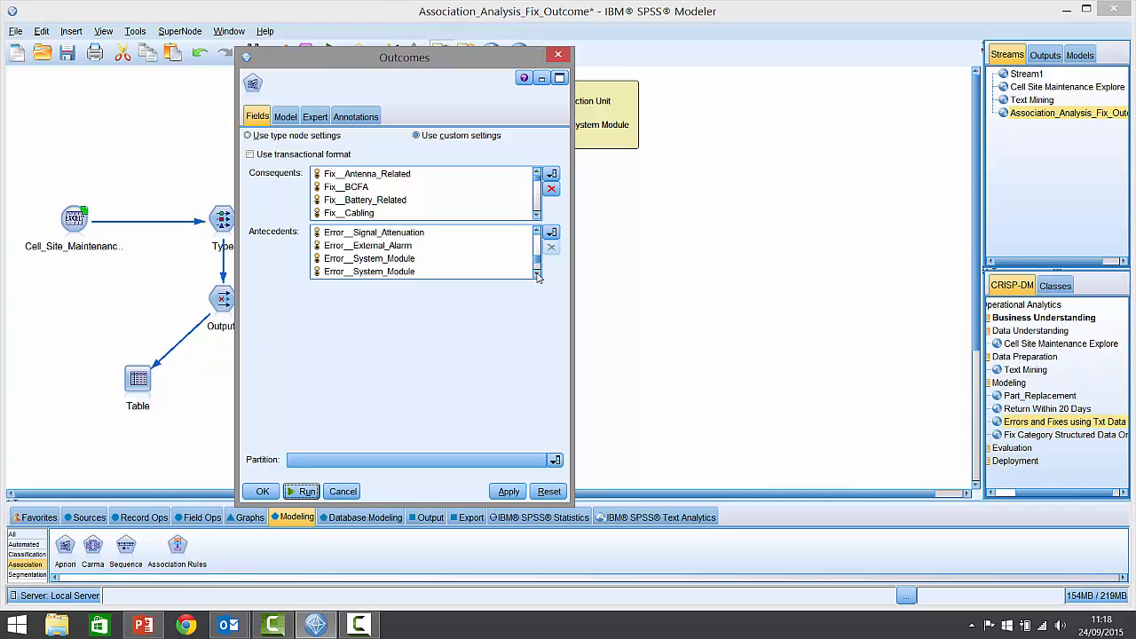
{"action": "left_click", "coordinate": [536, 274]}
{"action": "left_click", "coordinate": [536, 274]}
{"action": "left_click", "coordinate": [536, 274]}
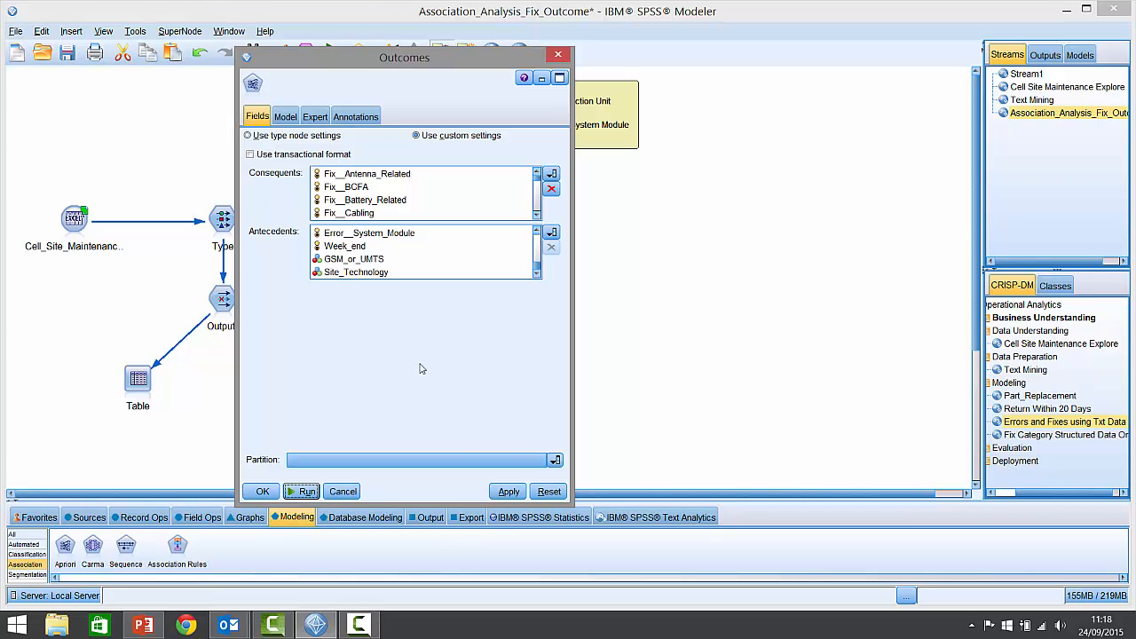
Run the Outcomes model and place the generated model nugget below the modelling node
{"action": "left_click", "coordinate": [306, 493]}
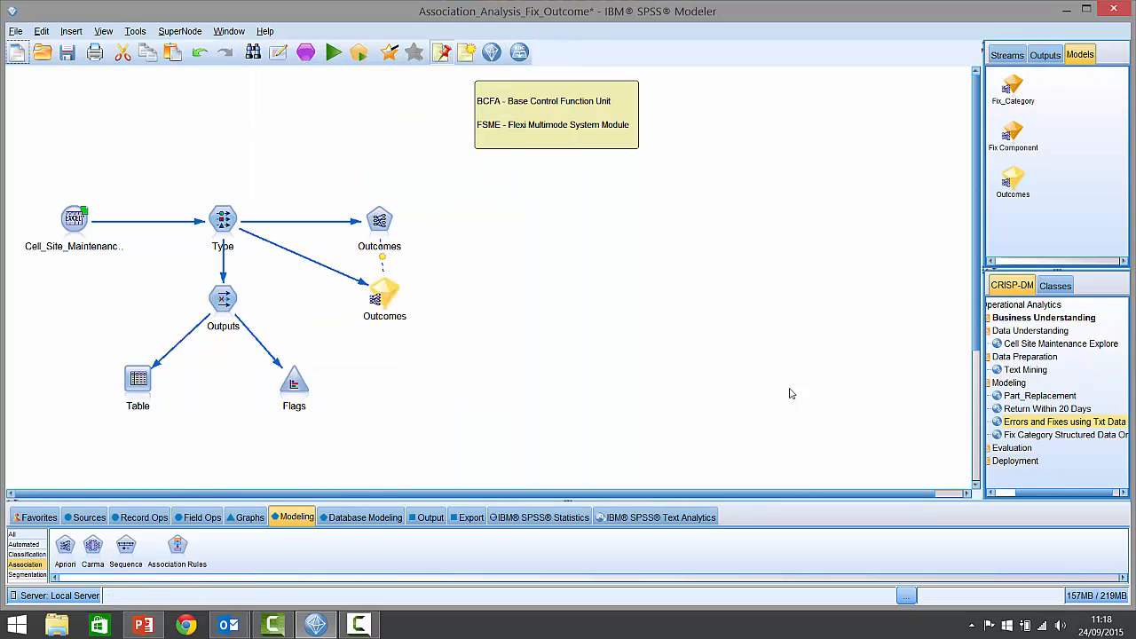
{"action": "left_click_drag", "start_coordinate": [393, 298], "coordinate": [373, 298]}
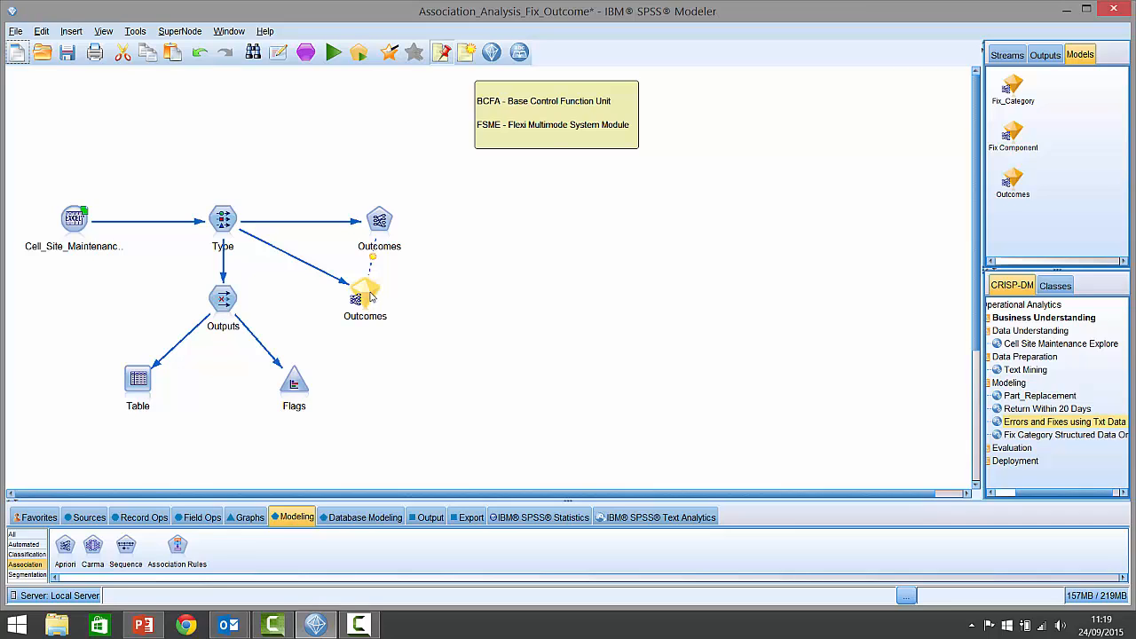
Open the generated Outcomes model nugget and enlarge its window so the full rule text is readable
{"action": "right_click", "coordinate": [370, 296]}
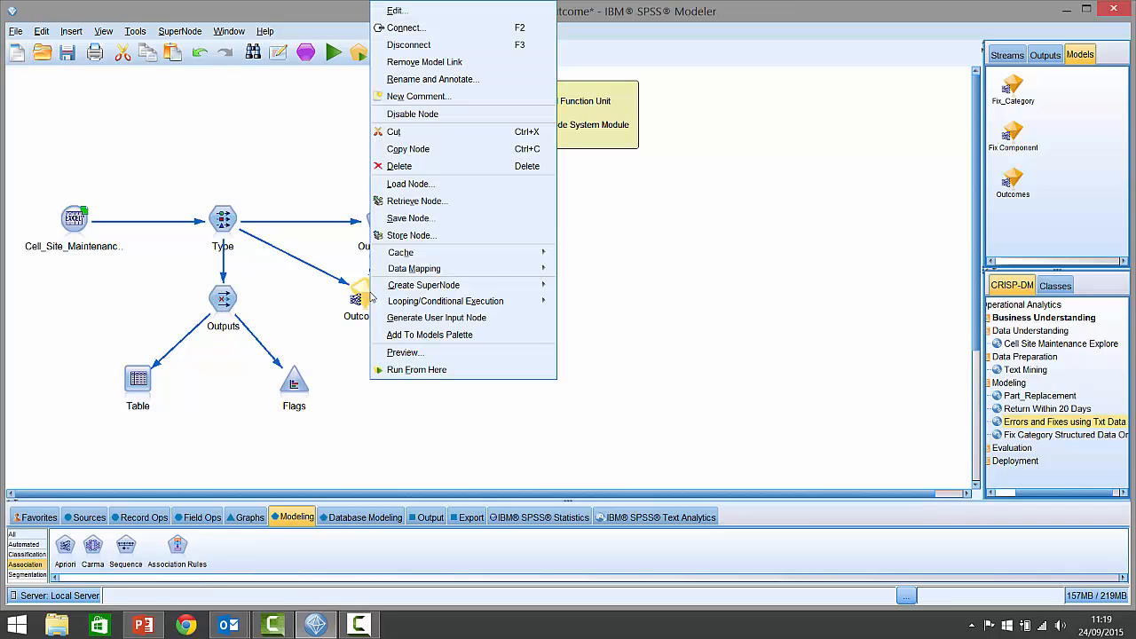
{"action": "left_click", "coordinate": [411, 11]}
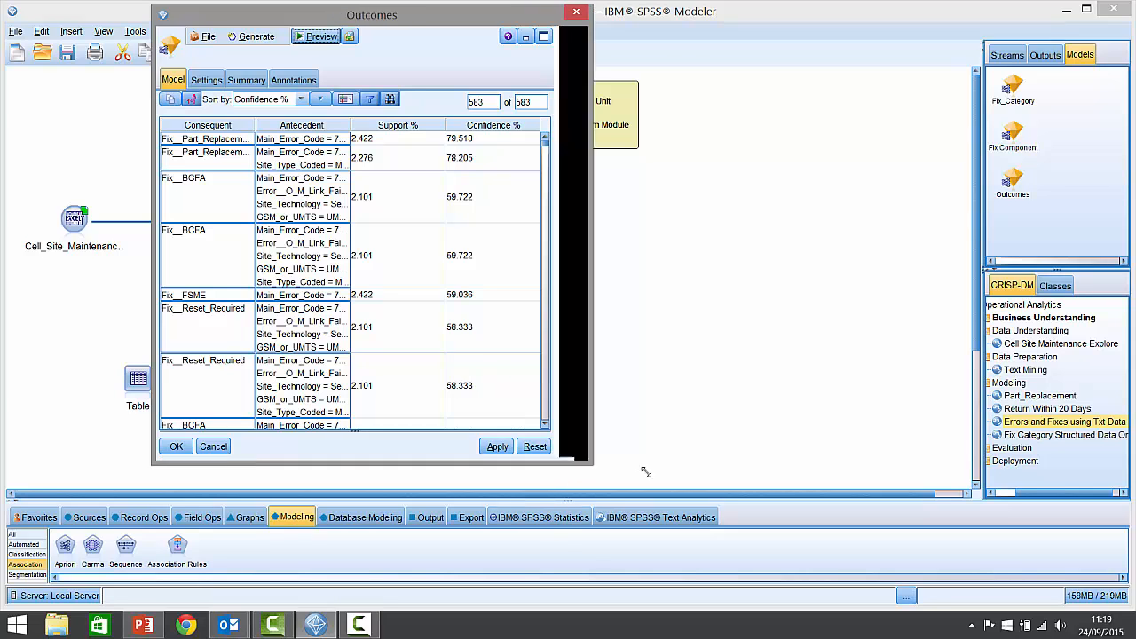
{"action": "left_click_drag", "start_coordinate": [556, 460], "coordinate": [942, 493]}
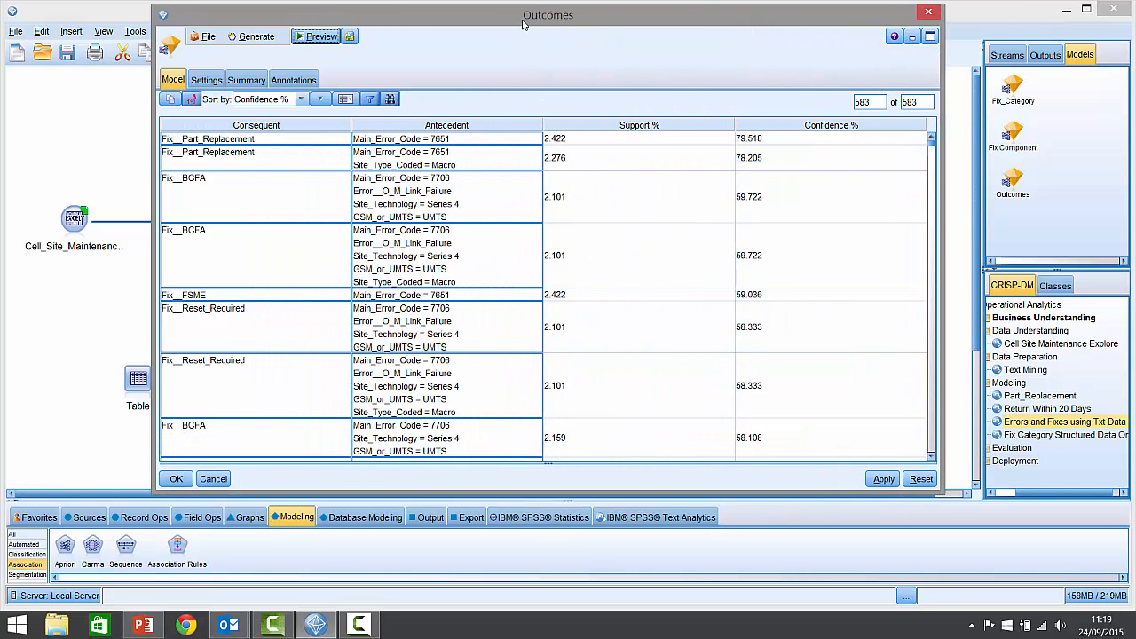
{"action": "left_click_drag", "start_coordinate": [524, 23], "coordinate": [472, 40]}
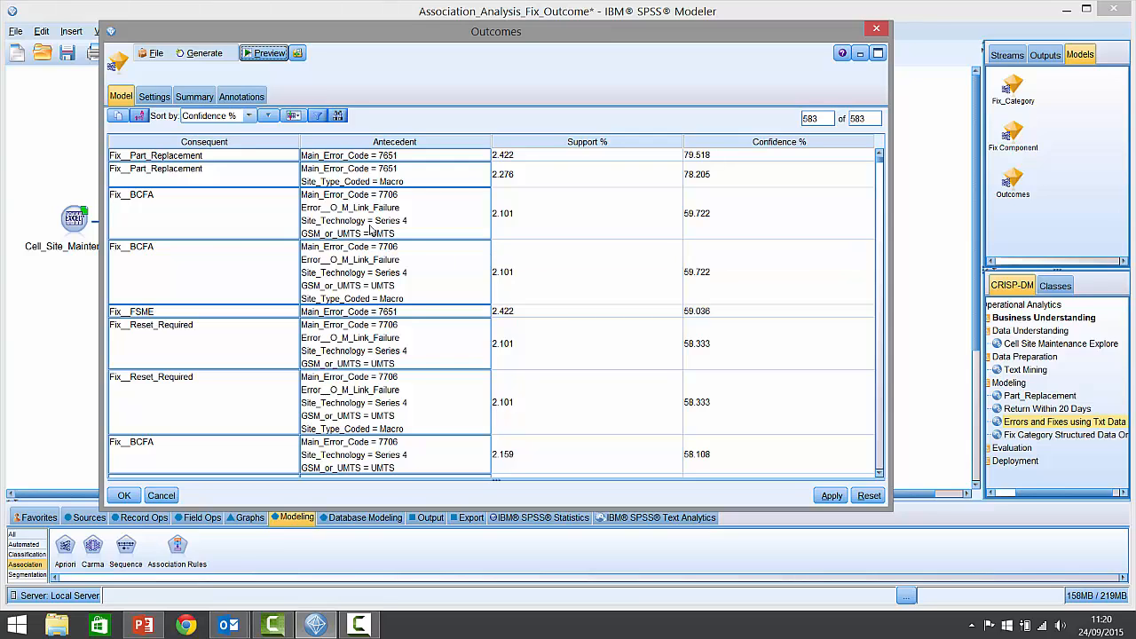
Show the Rule ID and Instances columns in the rules table and widen the Antecedent column
{"action": "left_click", "coordinate": [297, 120]}
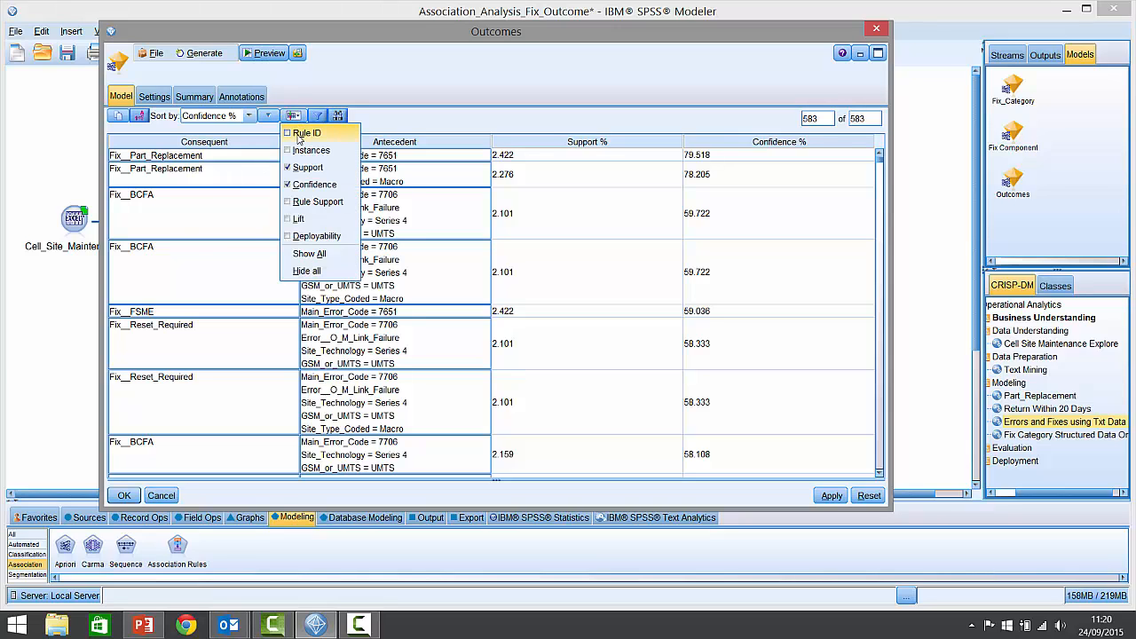
{"action": "left_click", "coordinate": [299, 135]}
{"action": "left_click", "coordinate": [294, 116]}
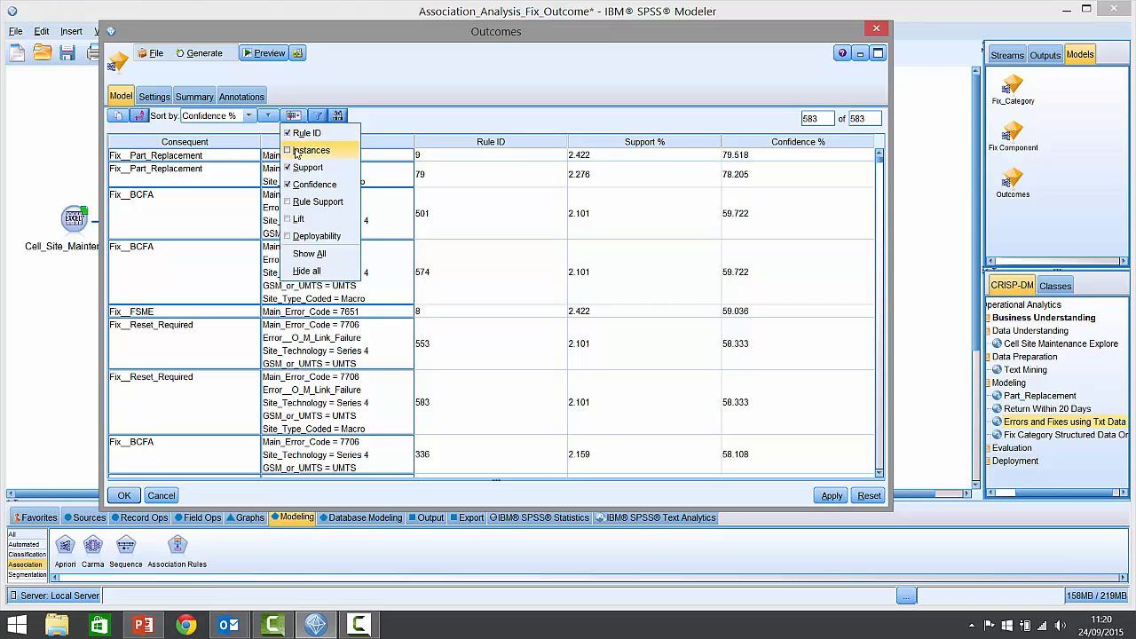
{"action": "left_click", "coordinate": [298, 149]}
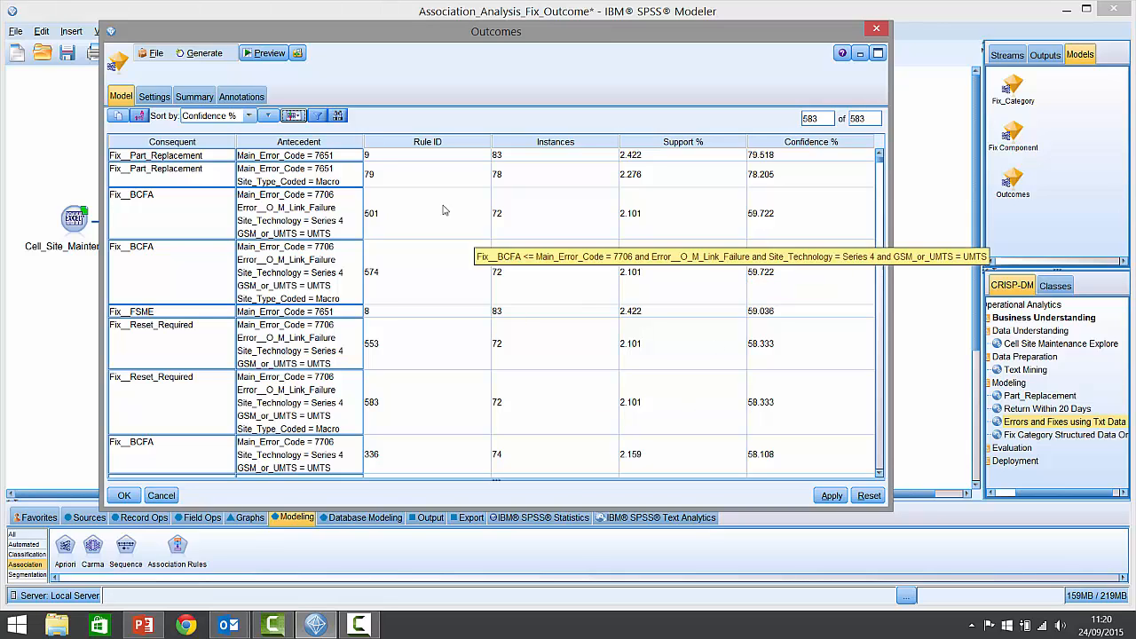
{"action": "left_click_drag", "start_coordinate": [364, 141], "coordinate": [406, 141]}
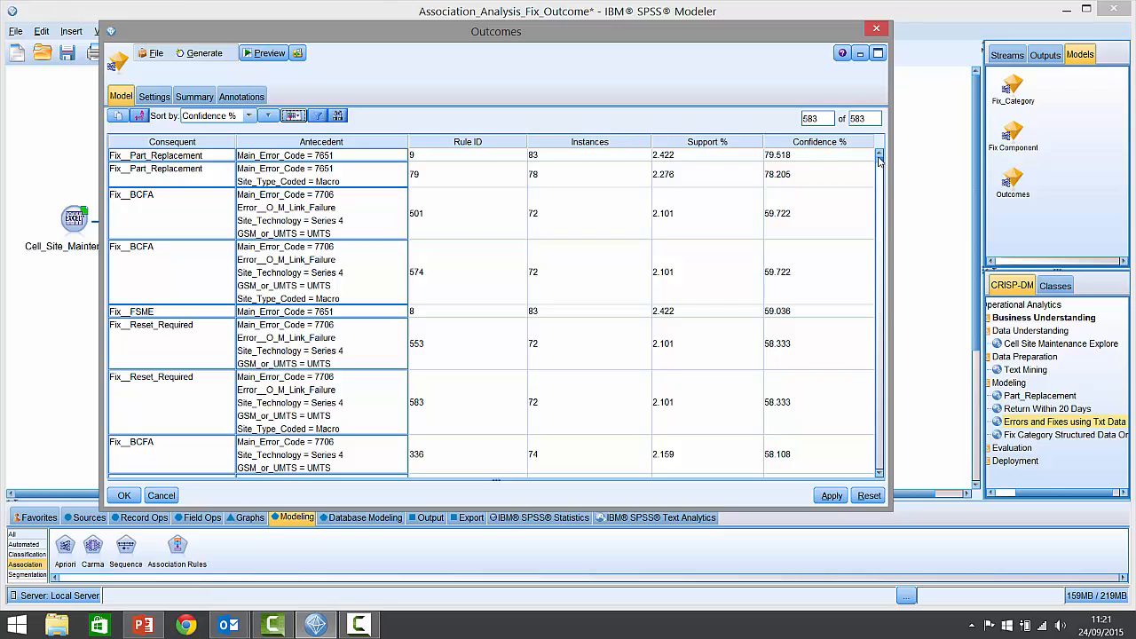
Look through the Outcomes rules from the highest confidence to the lower-confidence ones and return to the start of the list
{"action": "left_click_drag", "start_coordinate": [879, 163], "coordinate": [879, 240]}
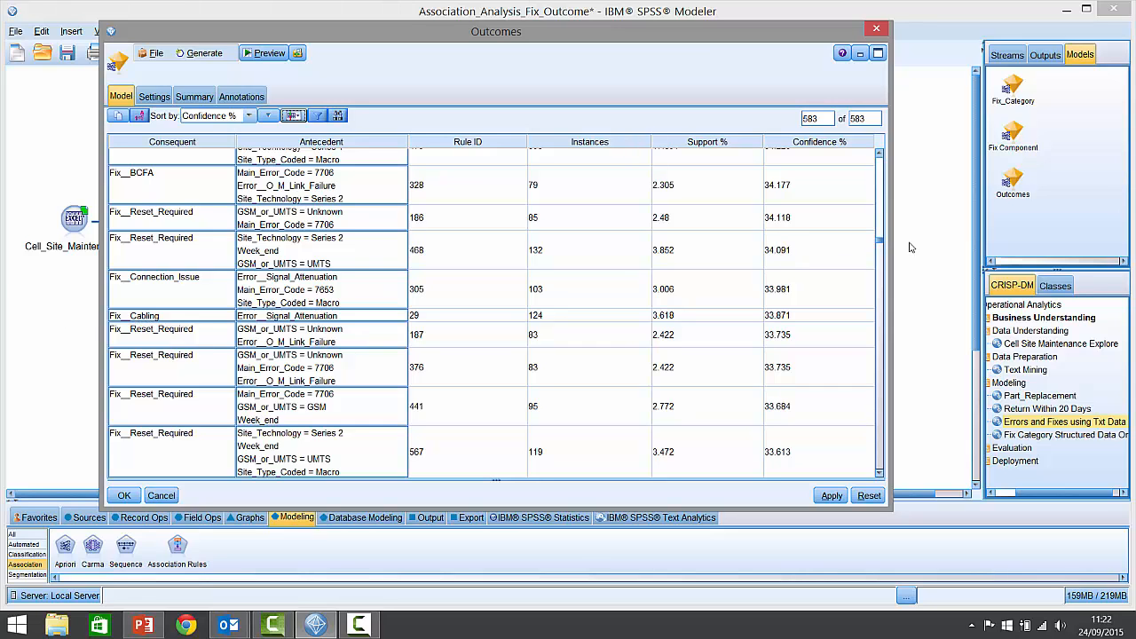
{"action": "left_click_drag", "start_coordinate": [881, 246], "coordinate": [883, 339]}
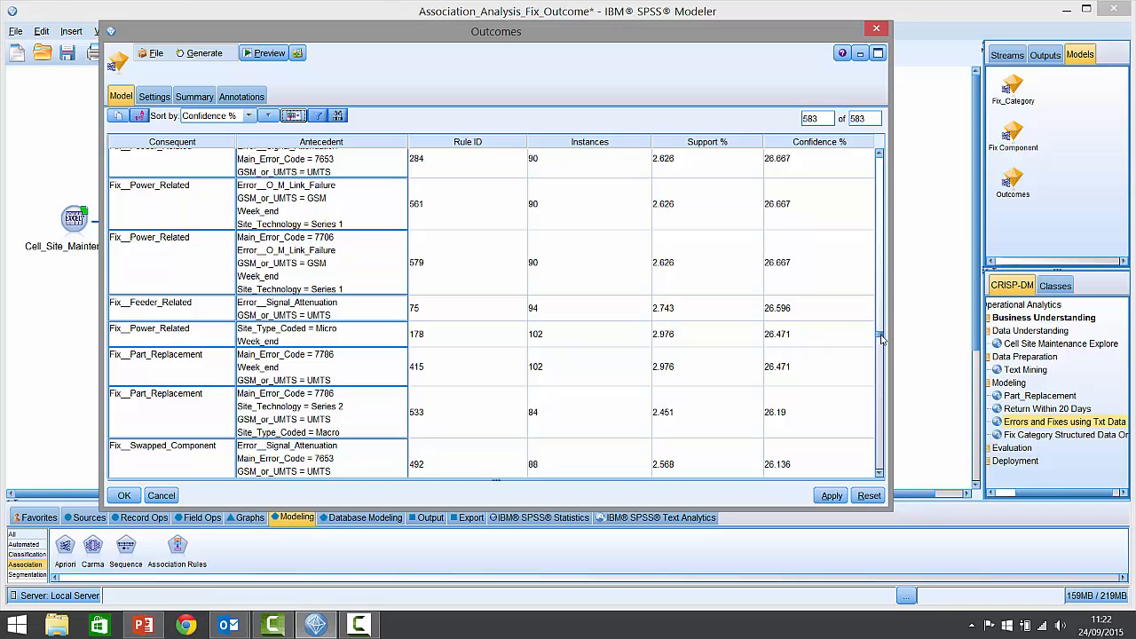
{"action": "left_click_drag", "start_coordinate": [883, 335], "coordinate": [887, 153]}
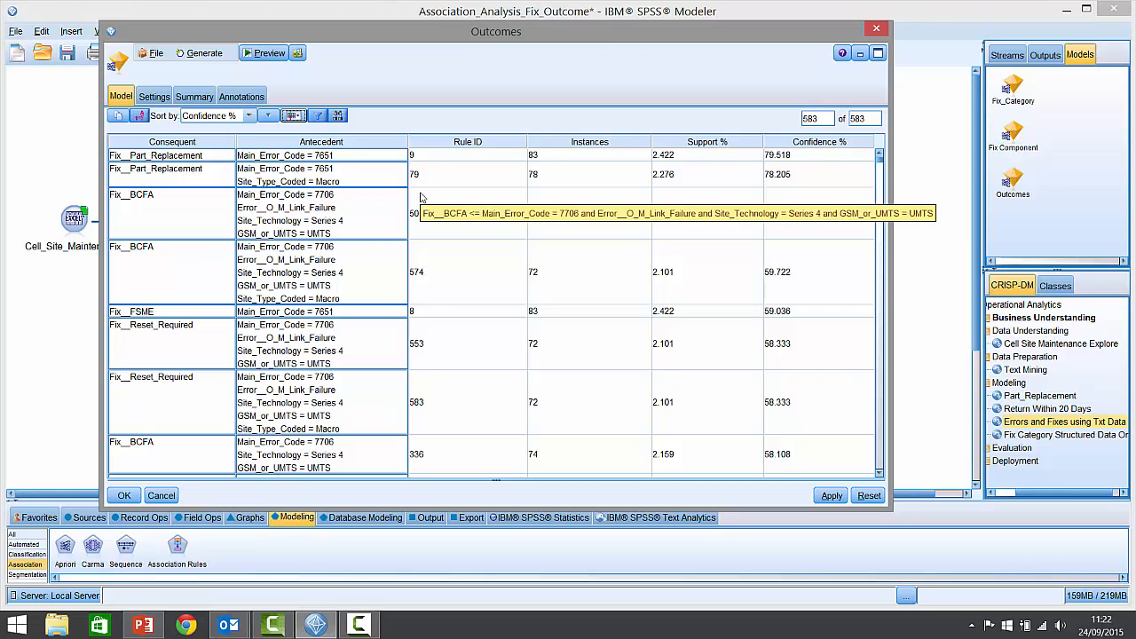
Show the Lift column in the rules table and widen the Antecedent and Consequent columns so their text is readable
{"action": "left_click", "coordinate": [303, 117]}
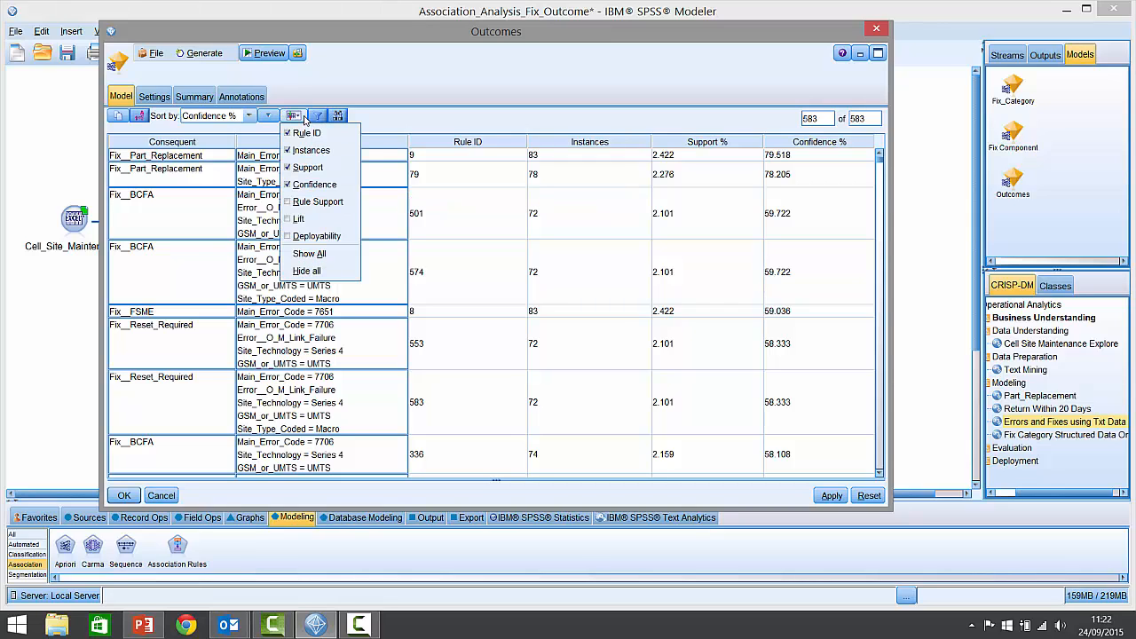
{"action": "left_click", "coordinate": [293, 223]}
{"action": "left_click_drag", "start_coordinate": [196, 142], "coordinate": [439, 142]}
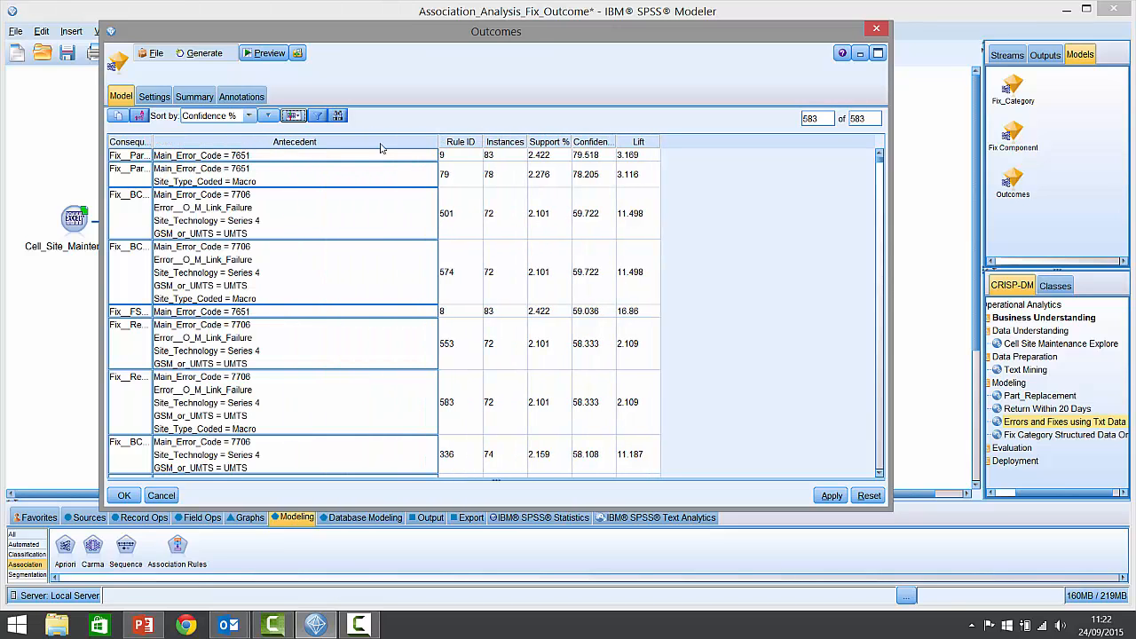
{"action": "left_click_drag", "start_coordinate": [152, 142], "coordinate": [326, 142]}
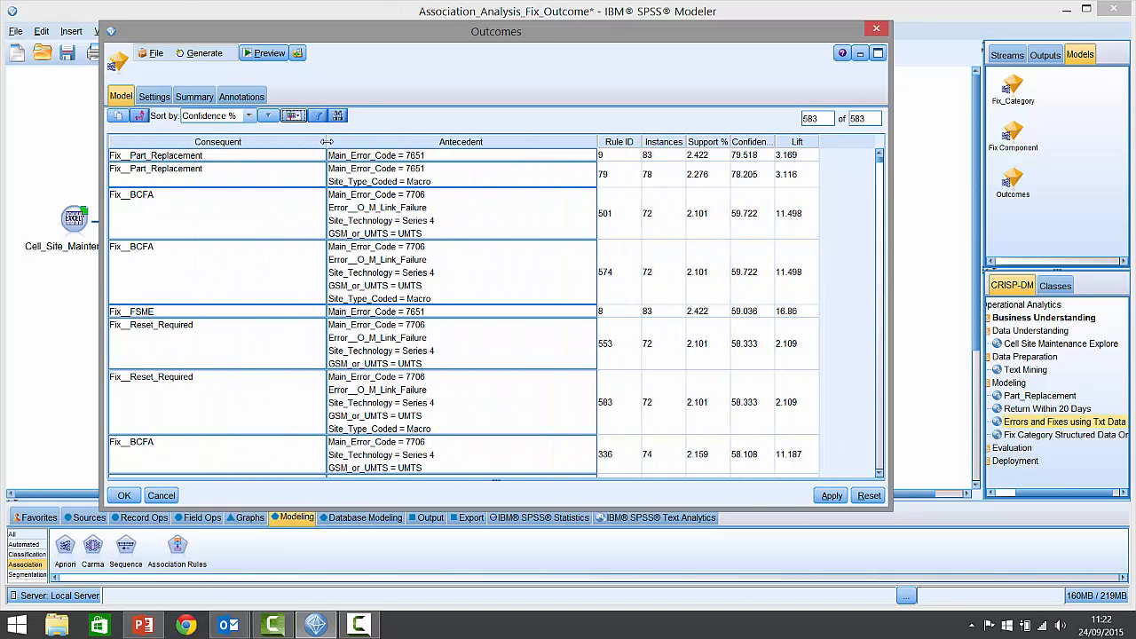
Sort the rules by Lift and examine them from the highest lift down to those around 1
{"action": "left_click", "coordinate": [240, 116]}
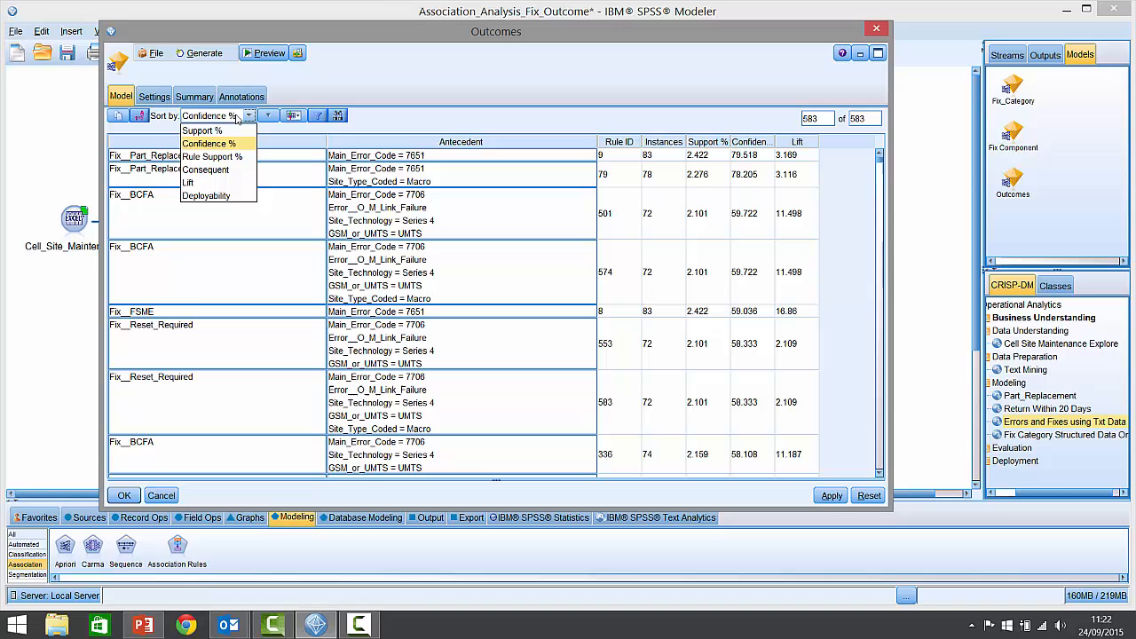
{"action": "left_click", "coordinate": [221, 183]}
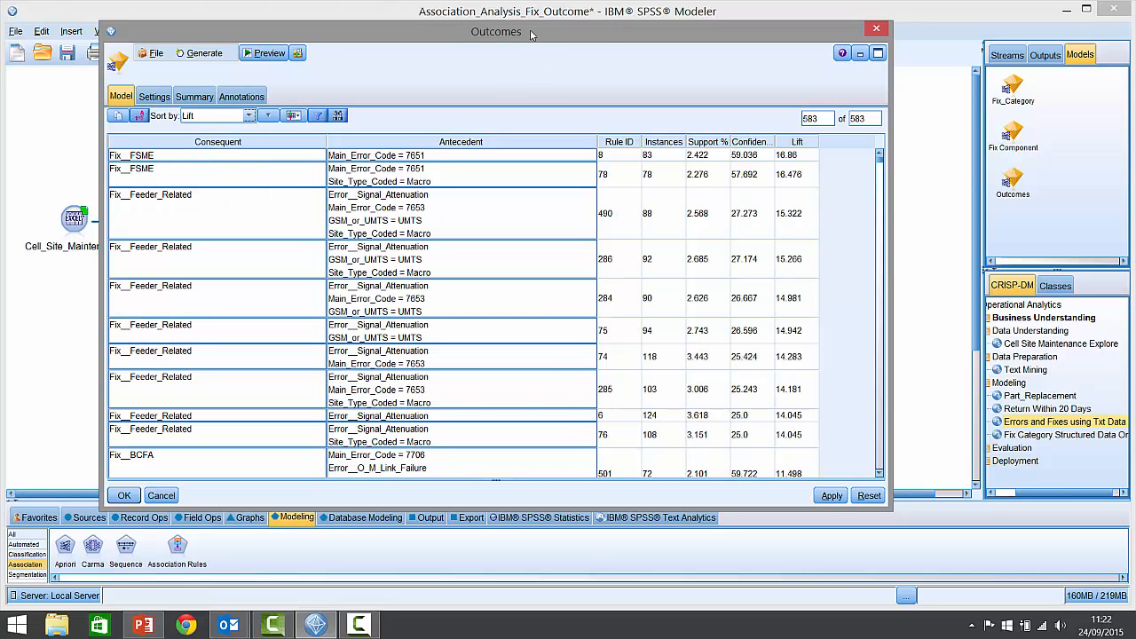
{"action": "left_click_drag", "start_coordinate": [529, 34], "coordinate": [468, 14]}
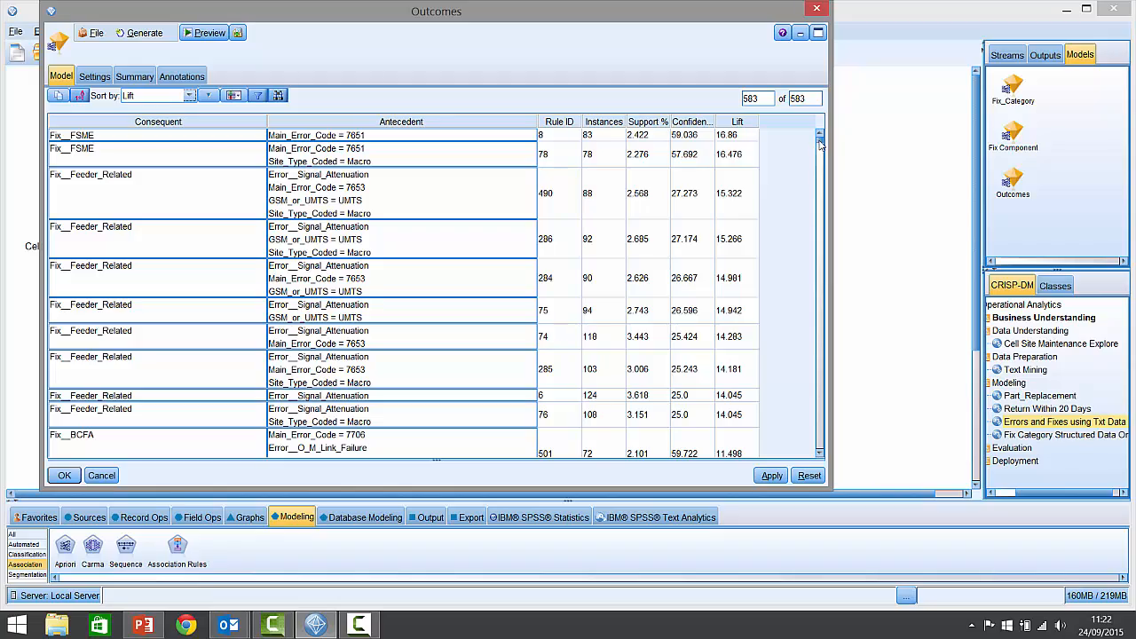
{"action": "left_click_drag", "start_coordinate": [820, 144], "coordinate": [828, 410]}
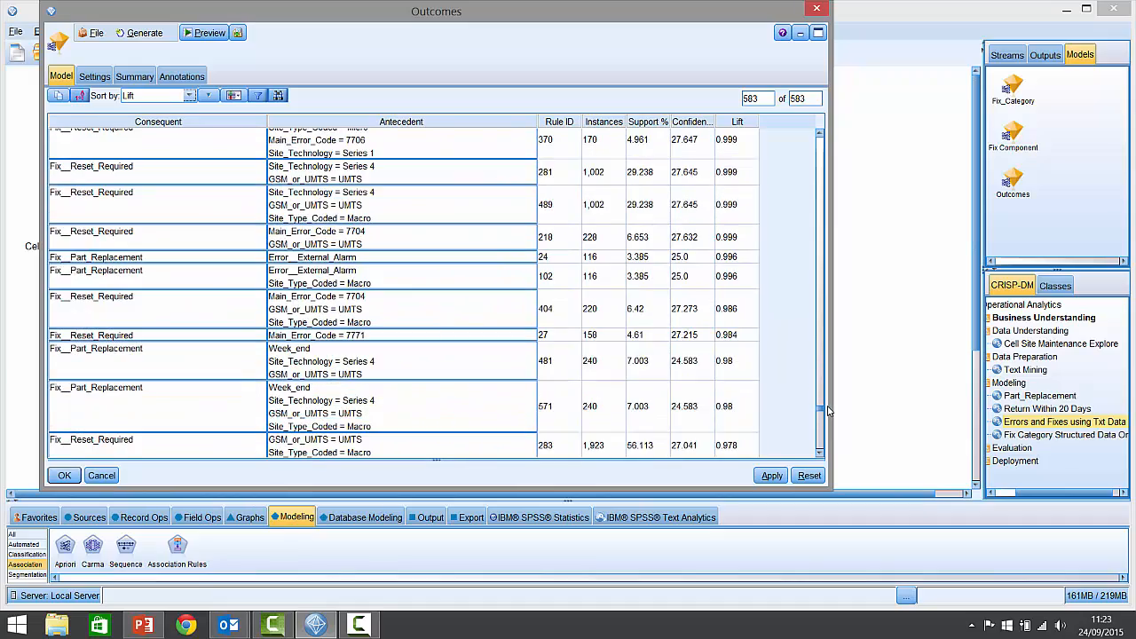
{"action": "left_click", "coordinate": [821, 135]}
{"action": "left_click", "coordinate": [821, 135]}
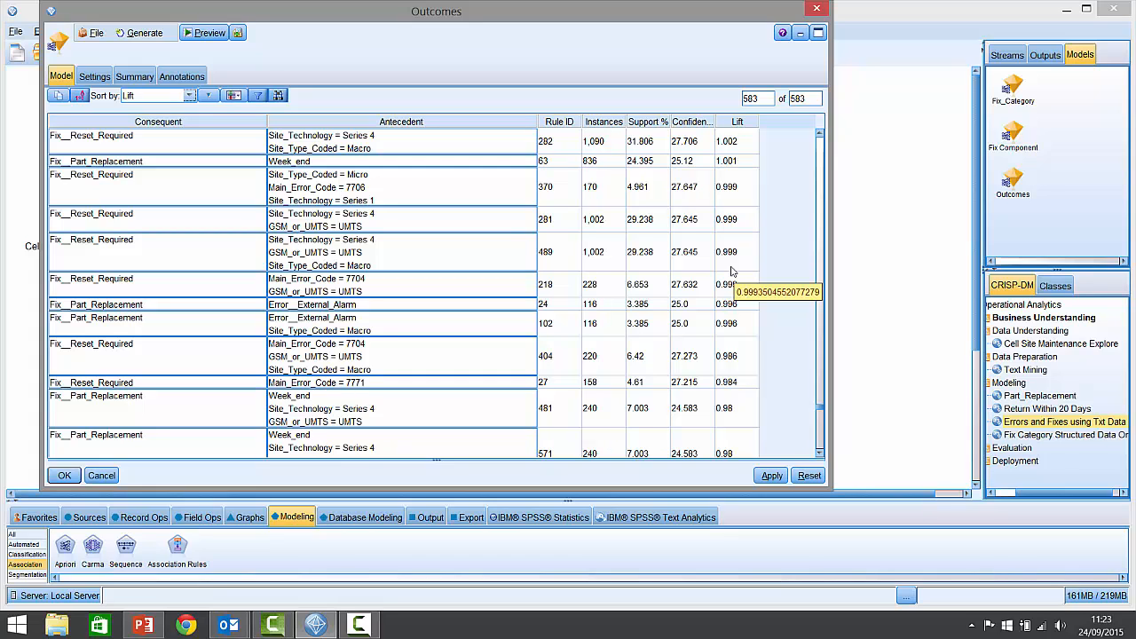
Filter the rules to those with a lift greater than 1.5
{"action": "left_click", "coordinate": [256, 95]}
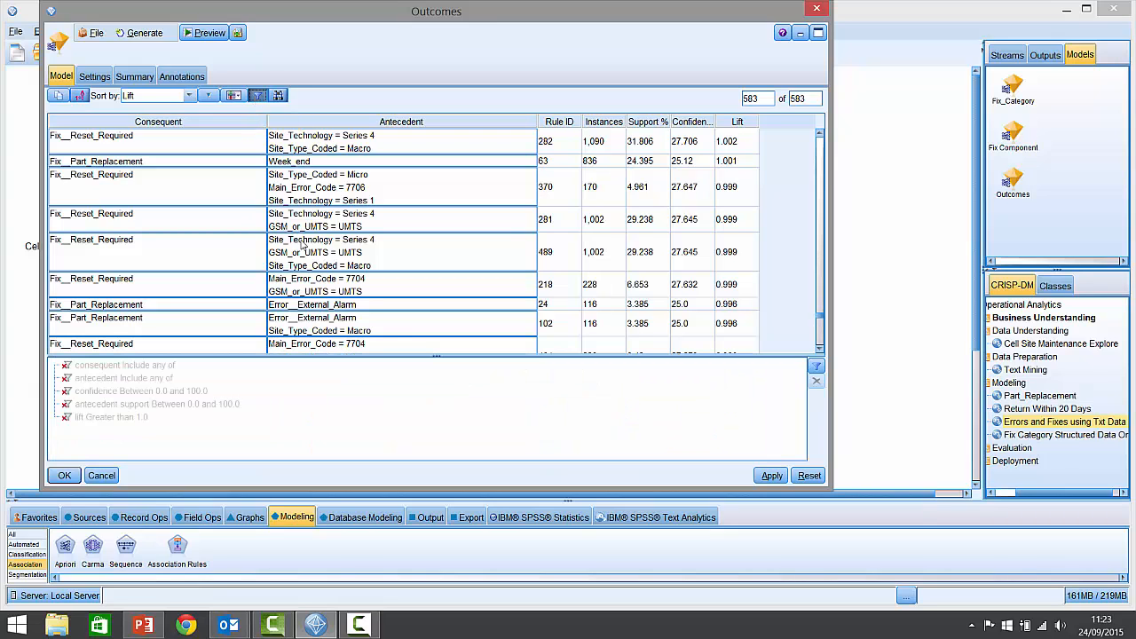
{"action": "left_click", "coordinate": [816, 366]}
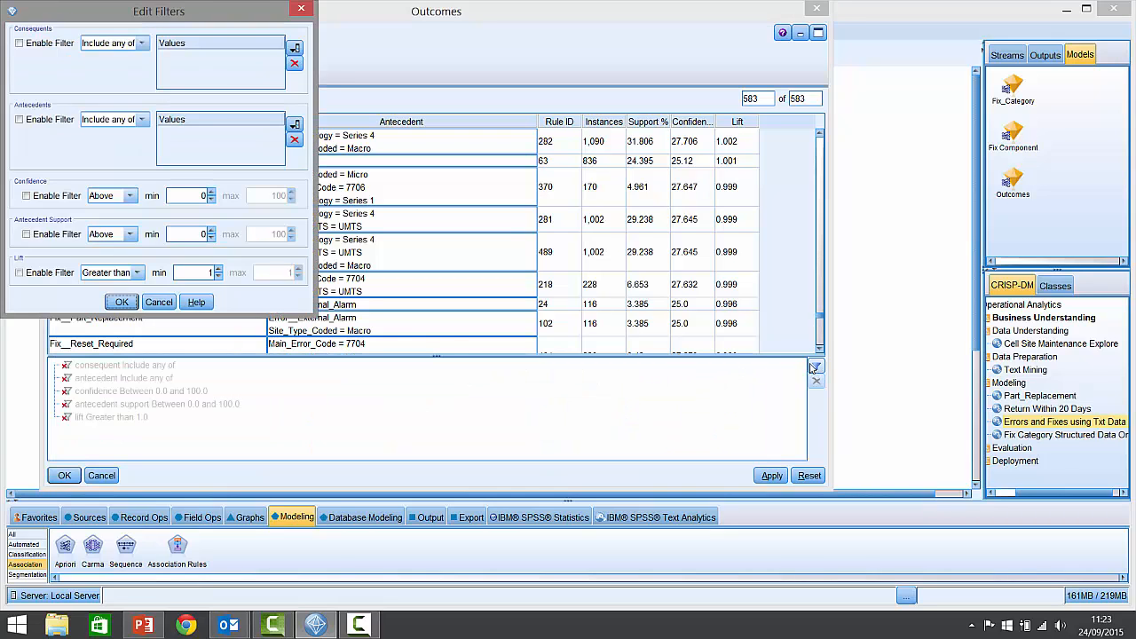
{"action": "left_click", "coordinate": [20, 272]}
{"action": "left_click", "coordinate": [202, 272]}
{"action": "type", "text": "1"}
{"action": "left_click", "coordinate": [128, 304]}
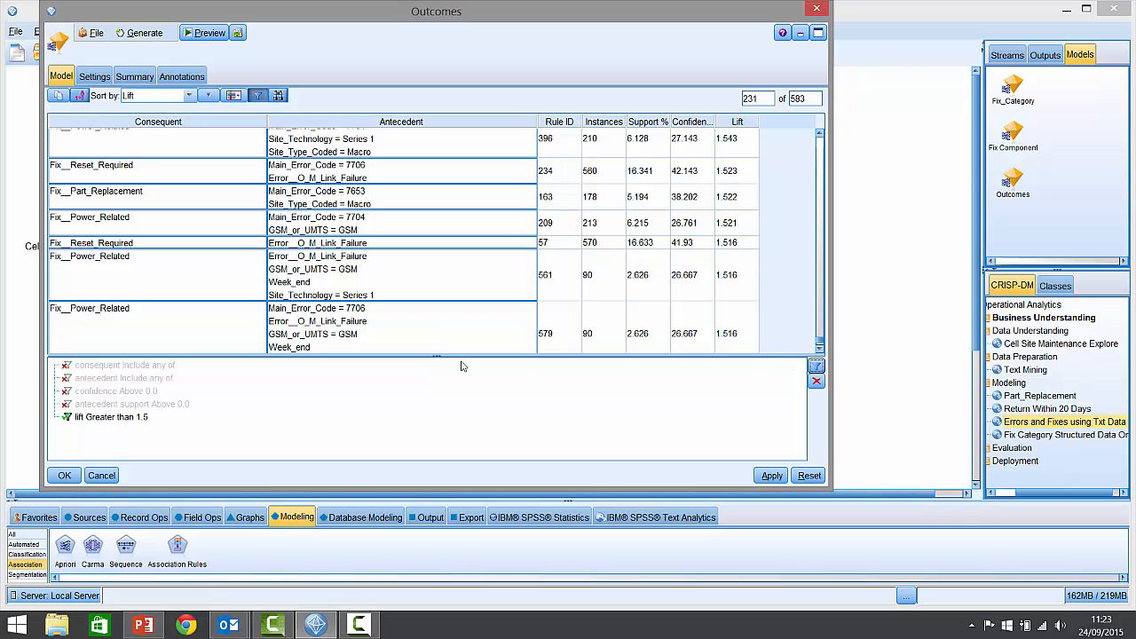
Collapse the filter pane, review the filtered rules from the highest lift down, and close the Outcomes model with OK
{"action": "left_click_drag", "start_coordinate": [437, 359], "coordinate": [429, 456]}
{"action": "left_click_drag", "start_coordinate": [818, 436], "coordinate": [823, 121]}
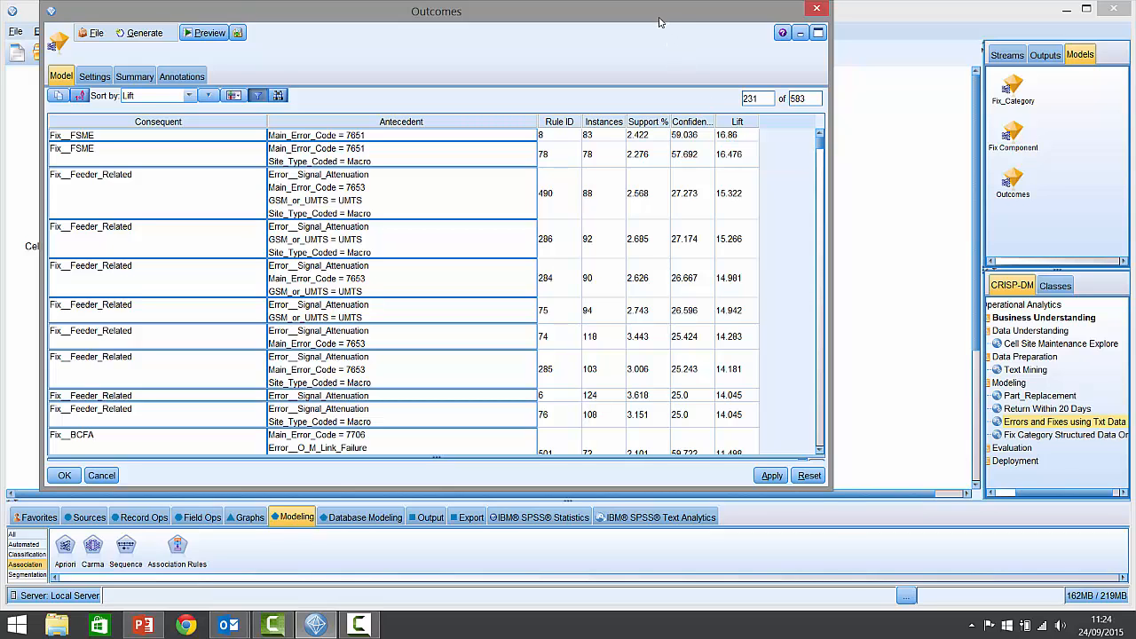
{"action": "left_click_drag", "start_coordinate": [661, 18], "coordinate": [584, 48]}
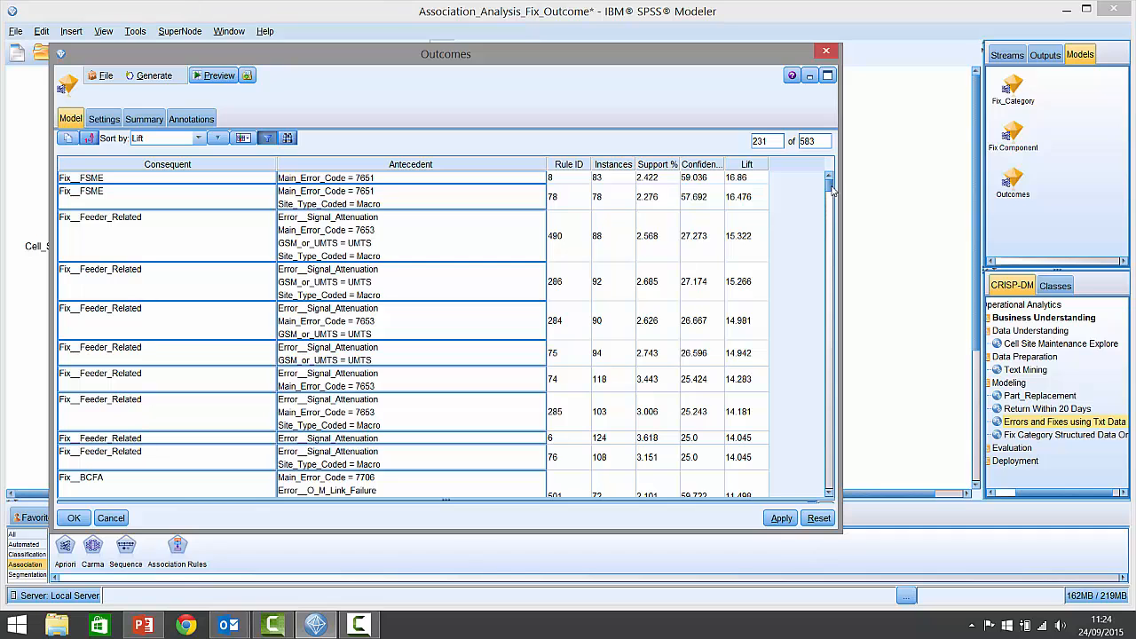
{"action": "left_click_drag", "start_coordinate": [829, 189], "coordinate": [828, 207]}
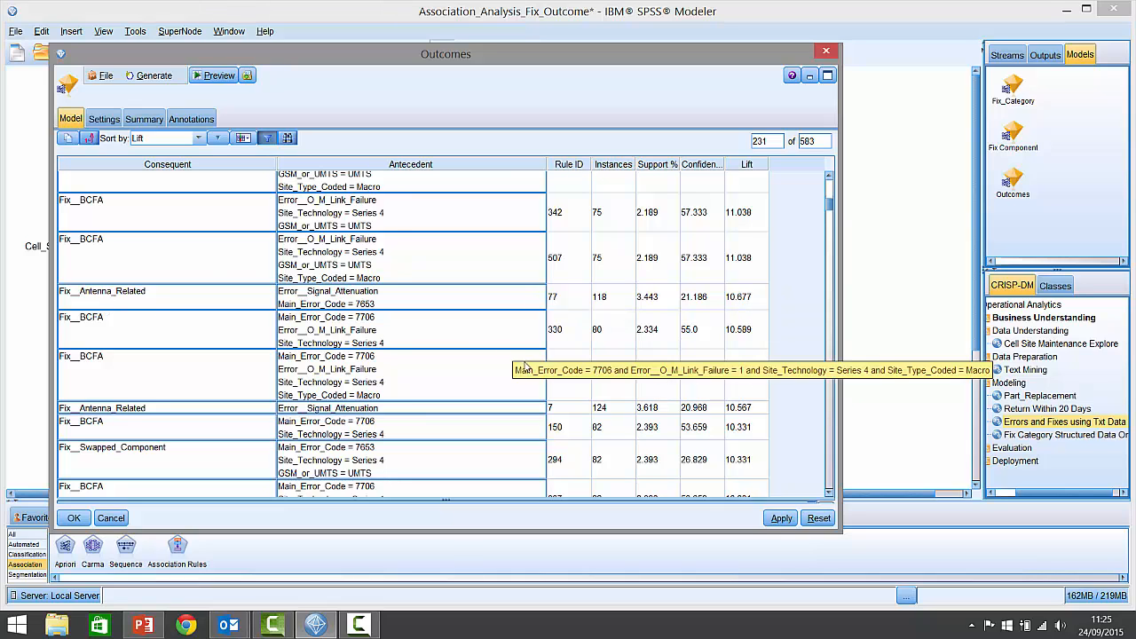
{"action": "left_click_drag", "start_coordinate": [828, 210], "coordinate": [829, 224]}
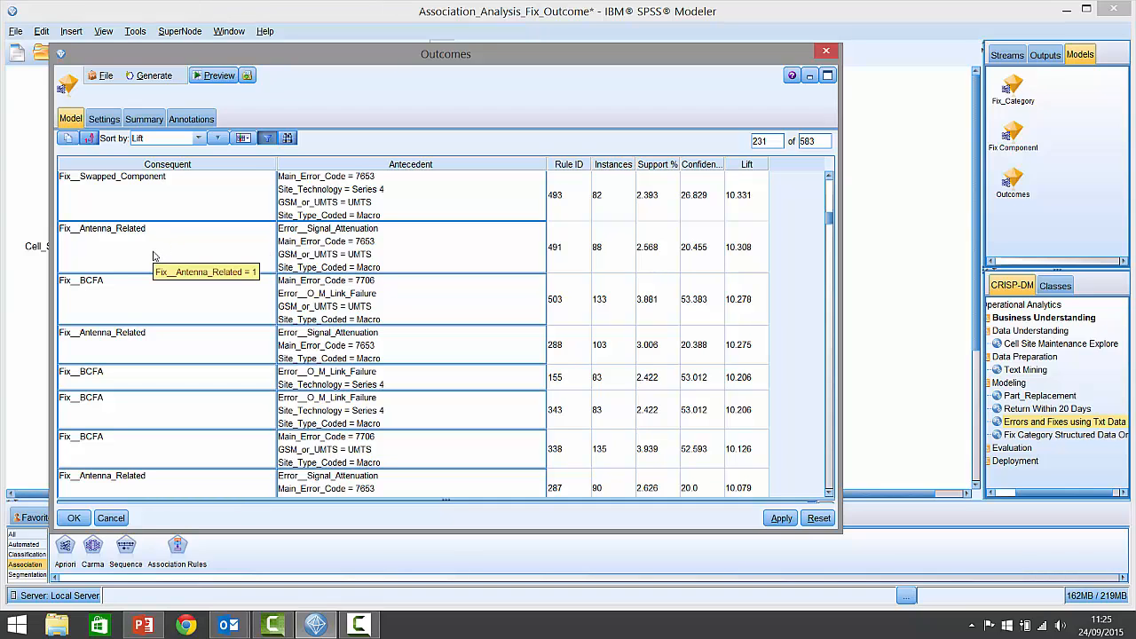
{"action": "left_click", "coordinate": [75, 517]}
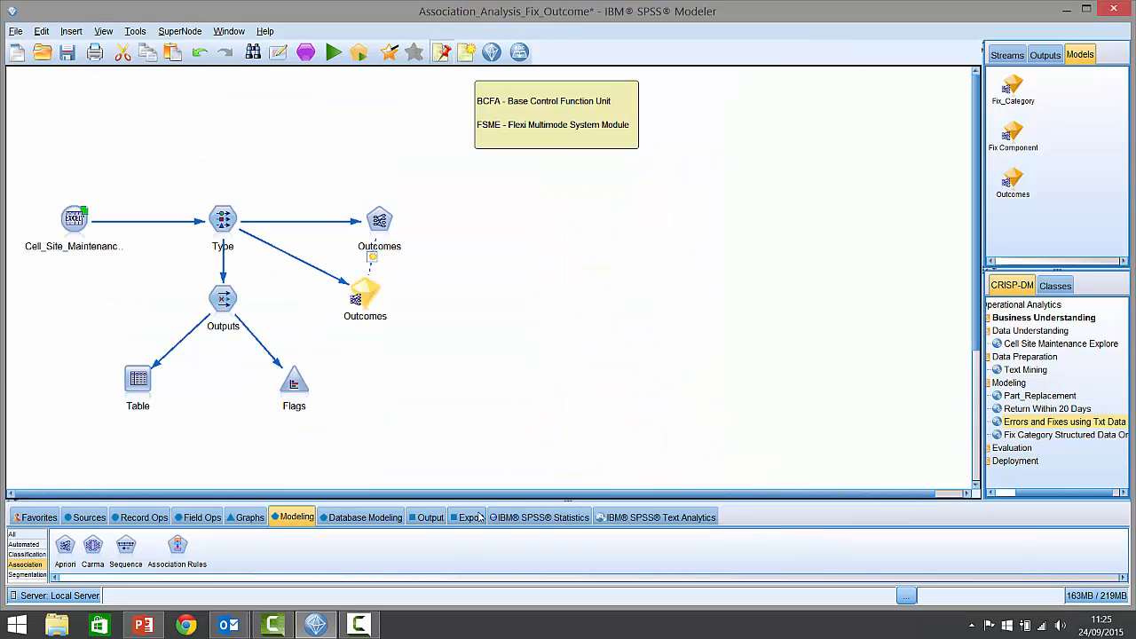
Add a Table output node beside the Outcomes nugget, connect the nugget to it, and run the Table node
{"action": "left_click", "coordinate": [421, 520]}
{"action": "left_click", "coordinate": [25, 545]}
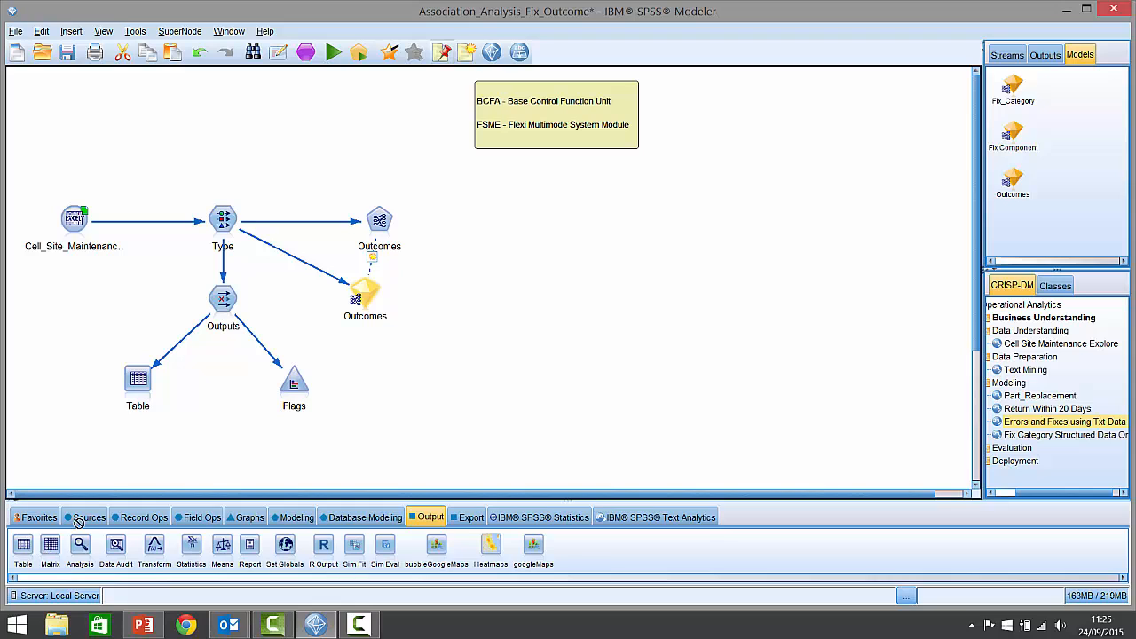
{"action": "left_click", "coordinate": [486, 307]}
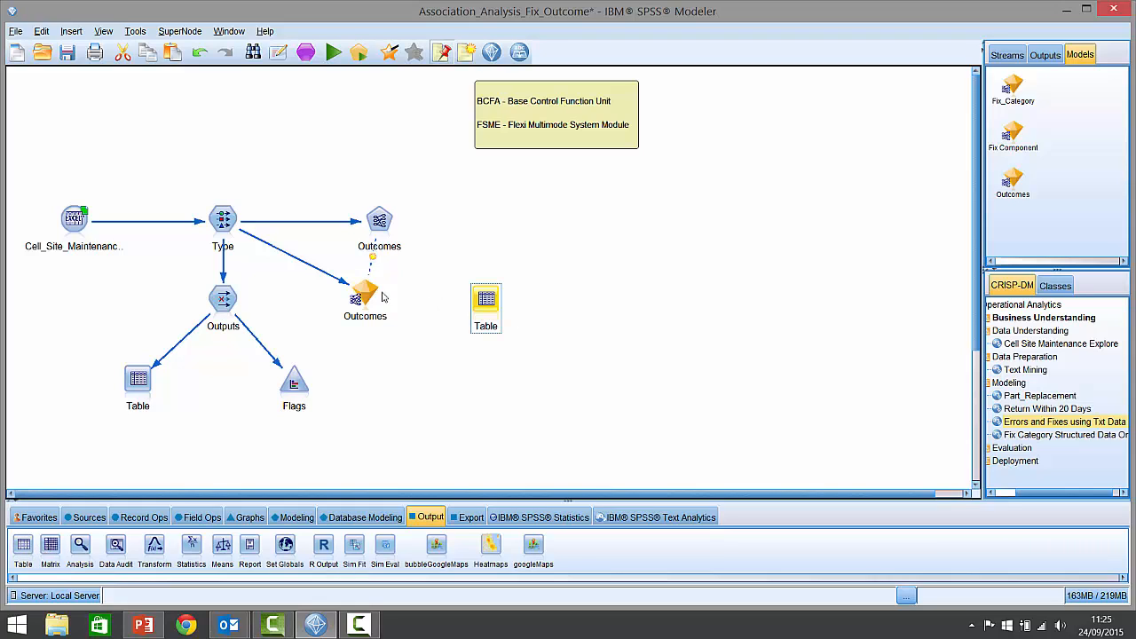
{"action": "left_click_drag", "start_coordinate": [366, 295], "coordinate": [486, 293]}
{"action": "right_click", "coordinate": [484, 291]}
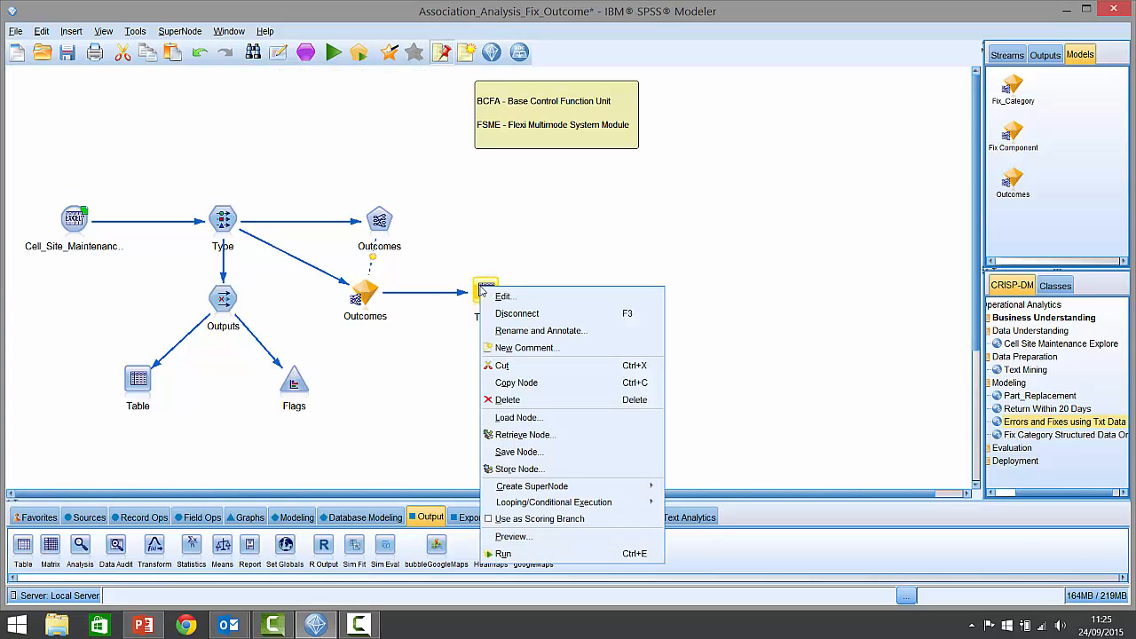
{"action": "left_click", "coordinate": [503, 553]}
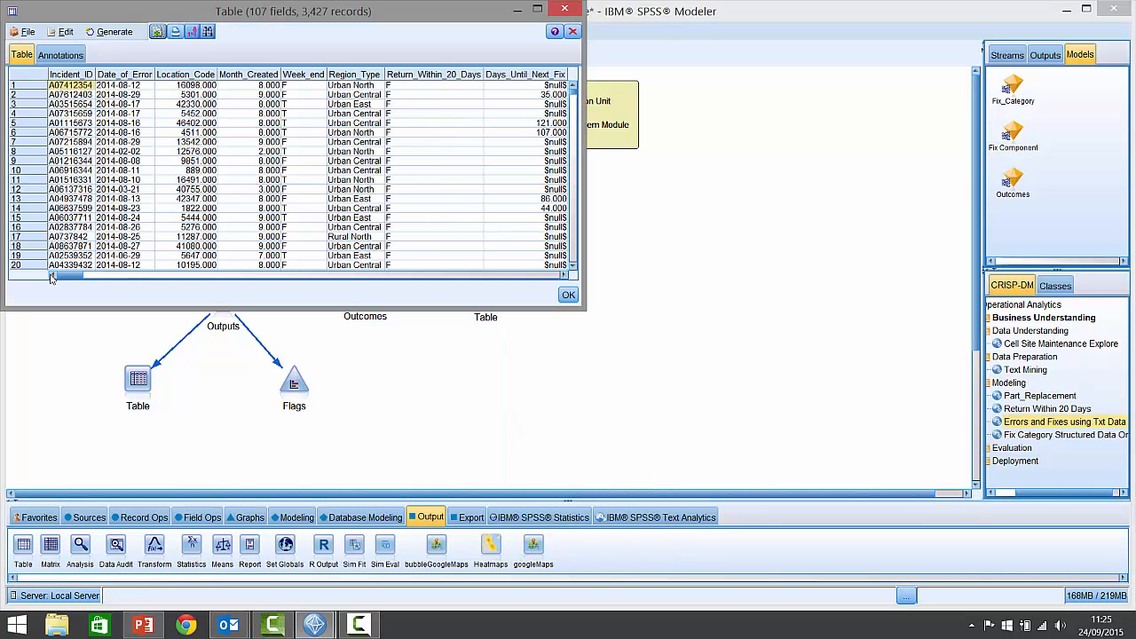
Inspect the first predicted fix and its confidence in the $A-35 fields-1 and $AC-35 fields-1 columns, enlarging the table window
{"action": "left_click_drag", "start_coordinate": [52, 278], "coordinate": [519, 288]}
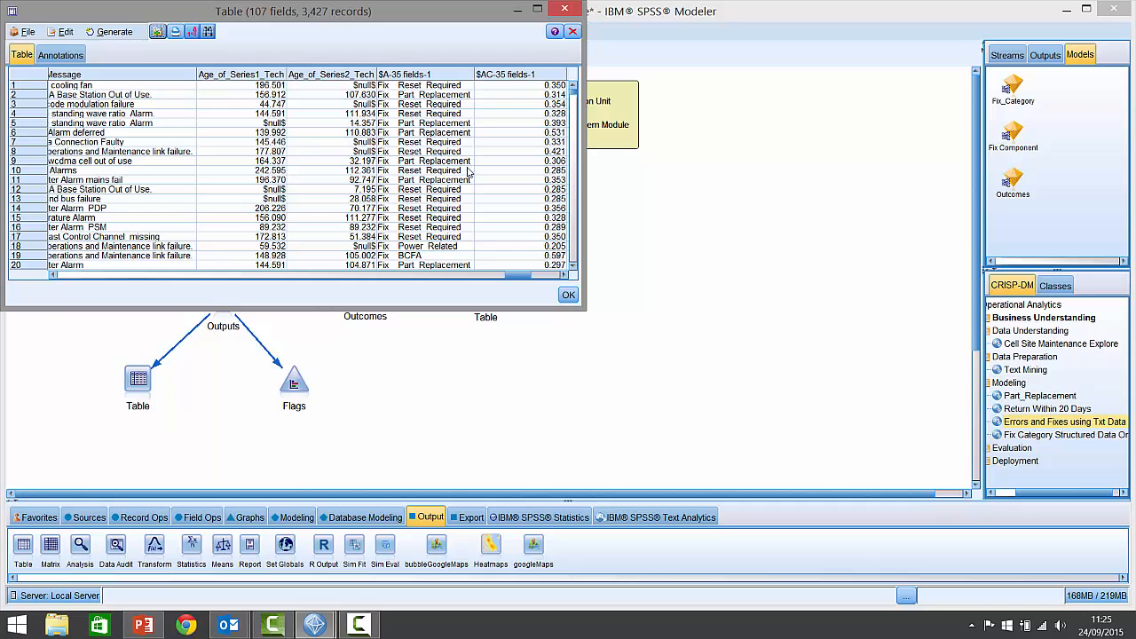
{"action": "scroll", "coordinate": [484, 178], "scroll_direction": "down", "scroll_amount": 3}
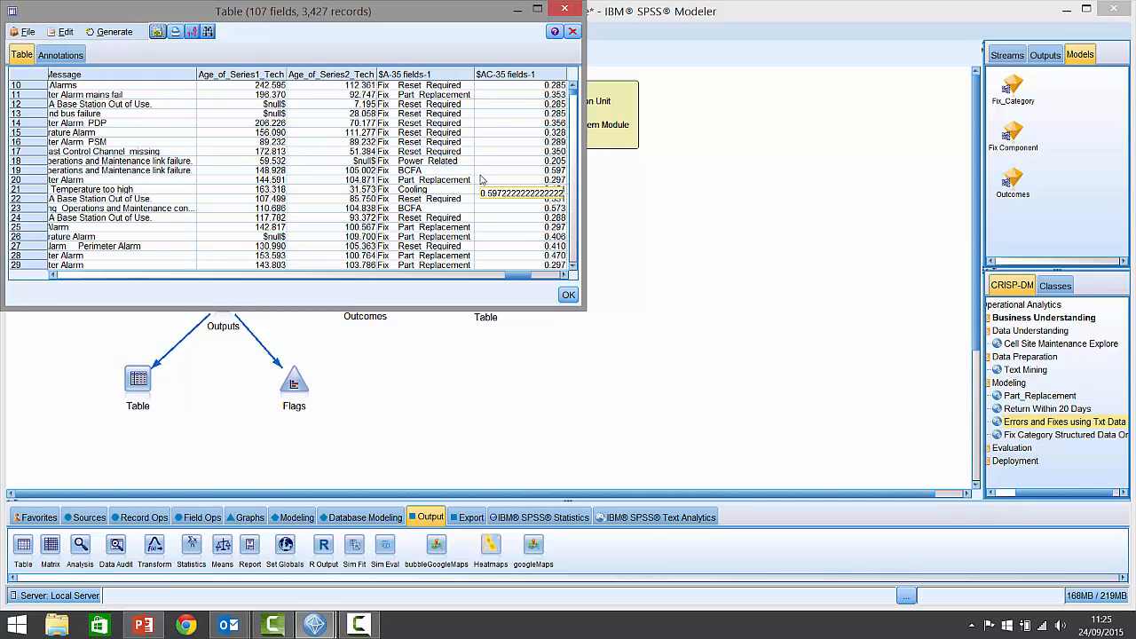
{"action": "left_click_drag", "start_coordinate": [585, 310], "coordinate": [733, 364]}
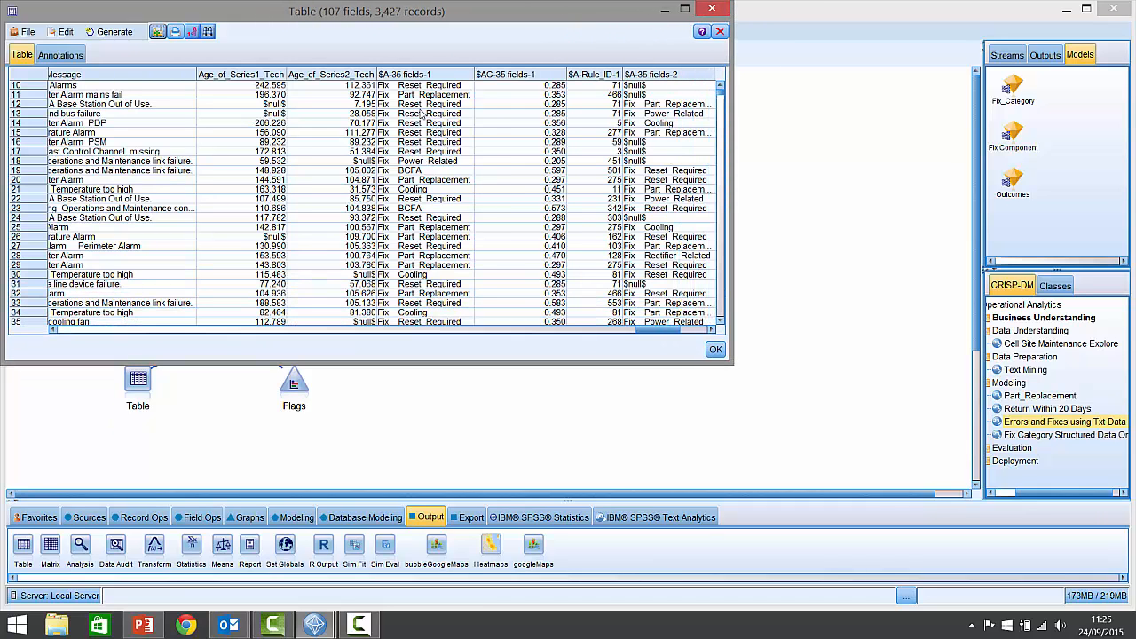
{"action": "left_click", "coordinate": [512, 114]}
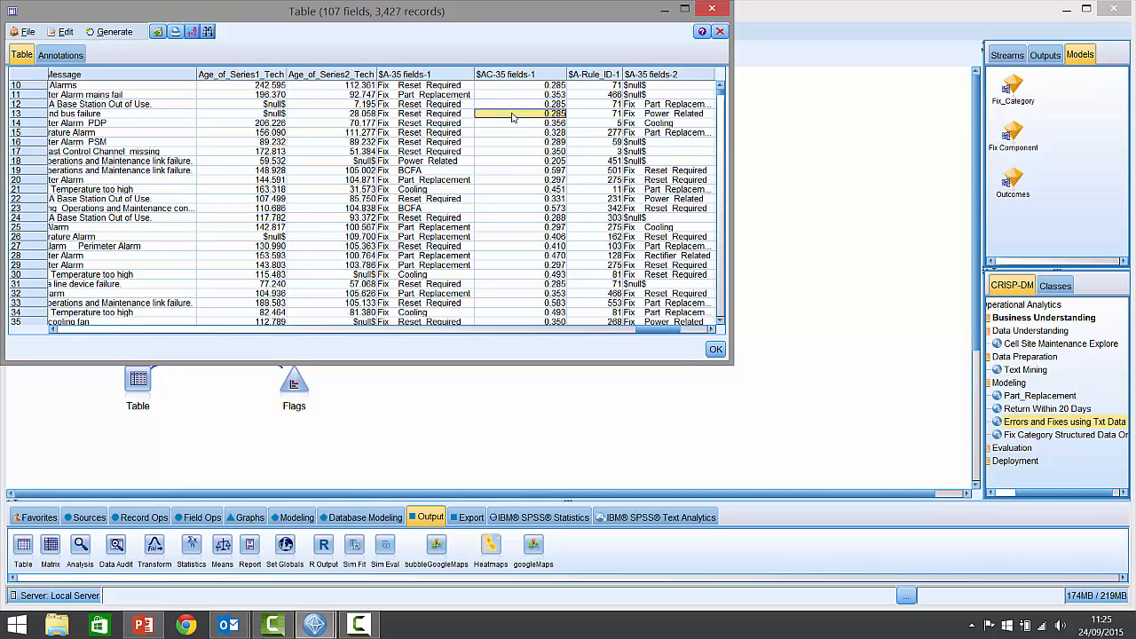
Compare the second and third predicted fixes with their confidences and rule IDs, and close the table output
{"action": "left_click_drag", "start_coordinate": [665, 329], "coordinate": [676, 329]}
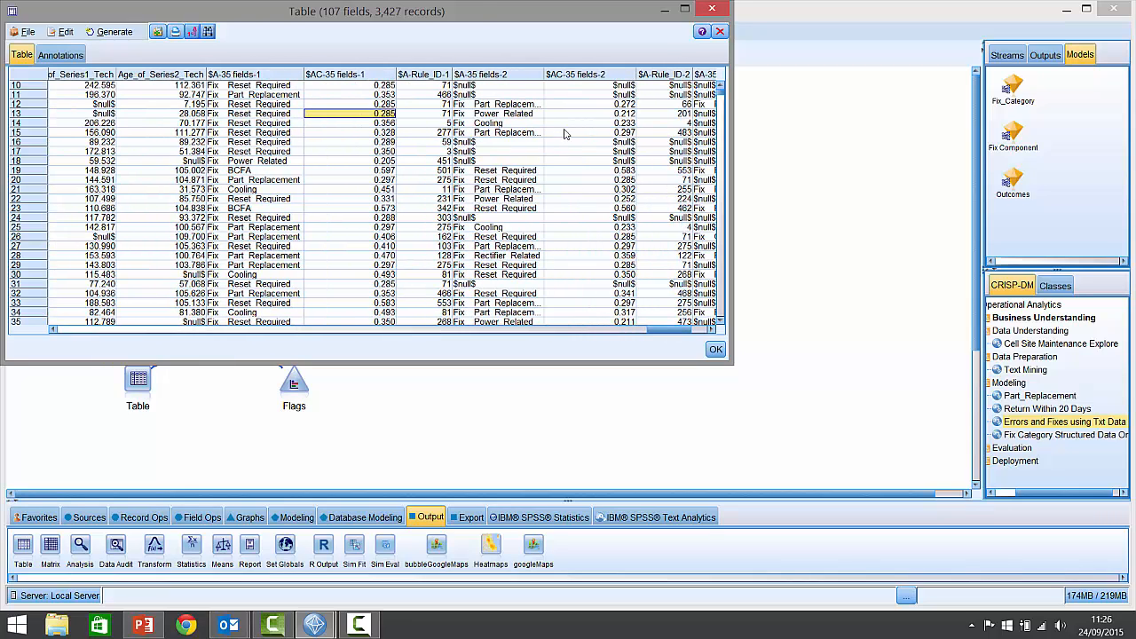
{"action": "left_click", "coordinate": [602, 115]}
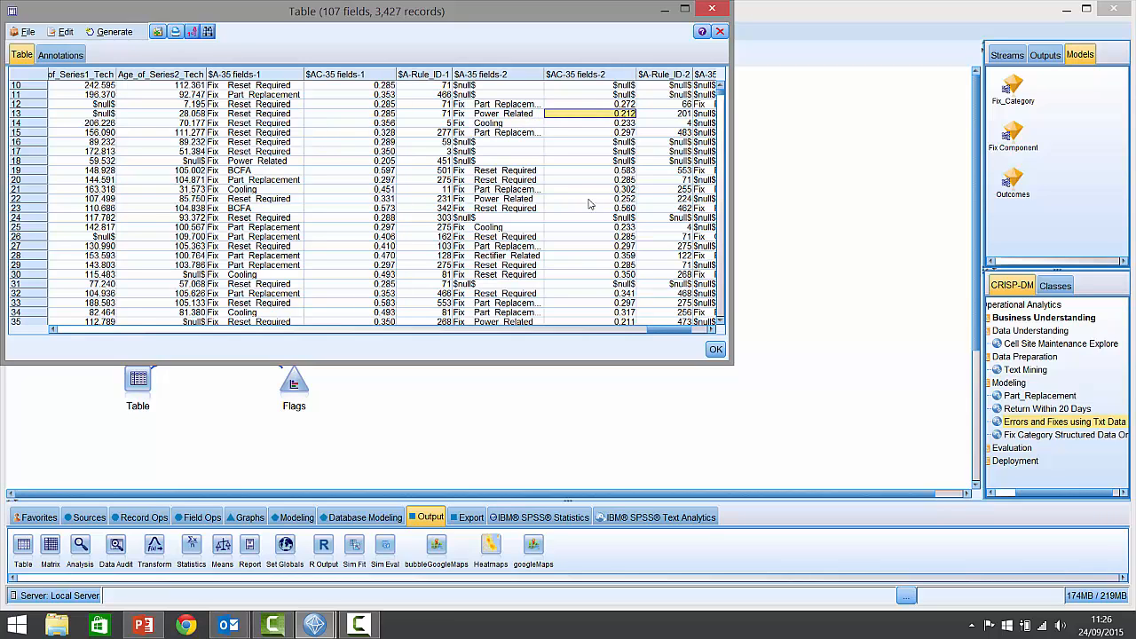
{"action": "left_click_drag", "start_coordinate": [659, 330], "coordinate": [673, 334]}
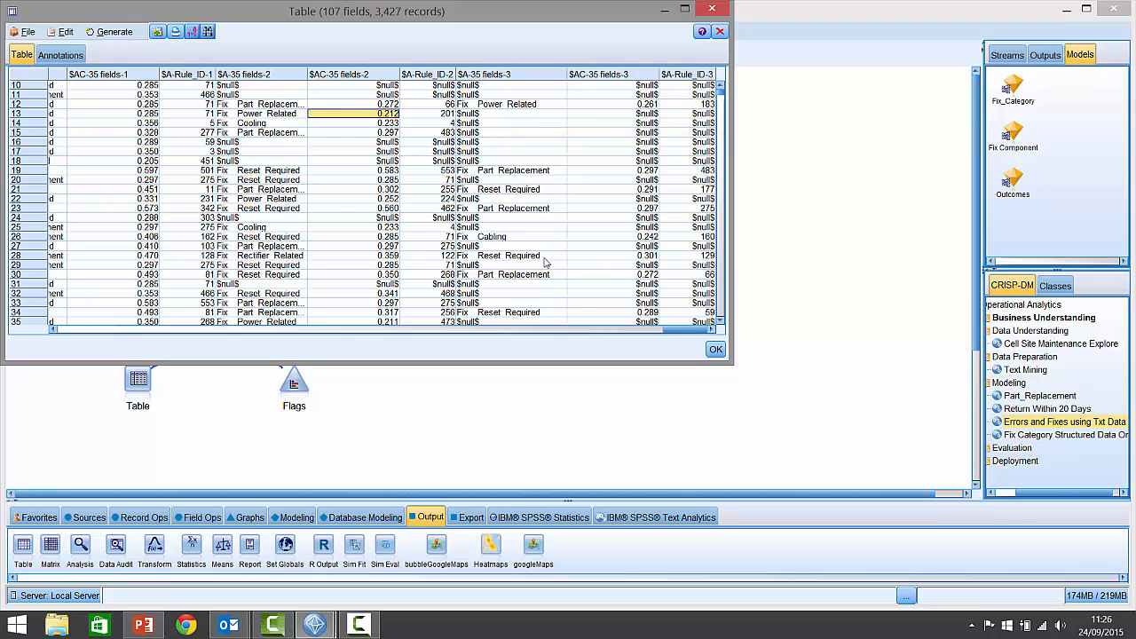
{"action": "left_click", "coordinate": [517, 106]}
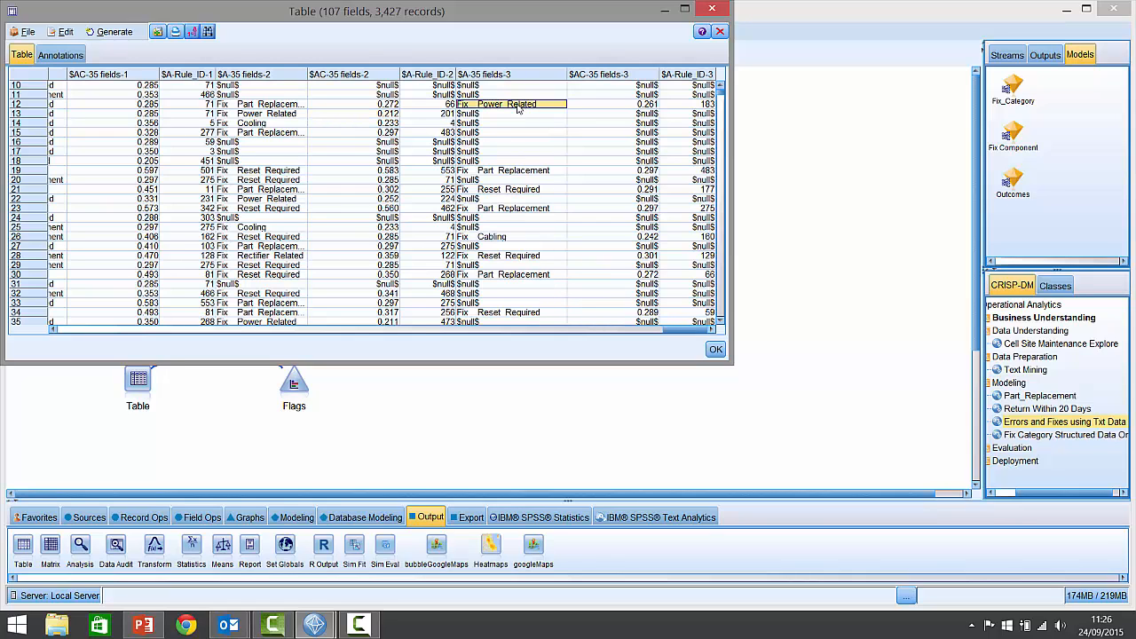
{"action": "left_click", "coordinate": [294, 109]}
{"action": "mouse_move", "coordinate": [695, 331]}
{"action": "left_mouse_down"}
{"action": "mouse_move", "coordinate": [668, 333]}
{"action": "mouse_move", "coordinate": [696, 332]}
{"action": "left_mouse_up"}
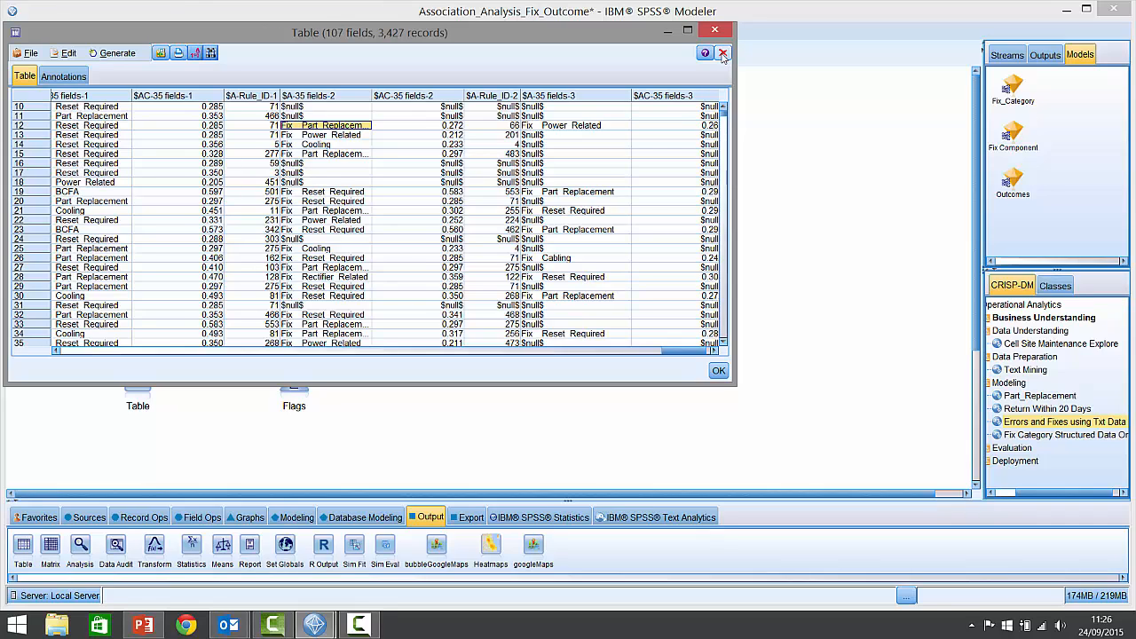
{"action": "left_click", "coordinate": [723, 53]}
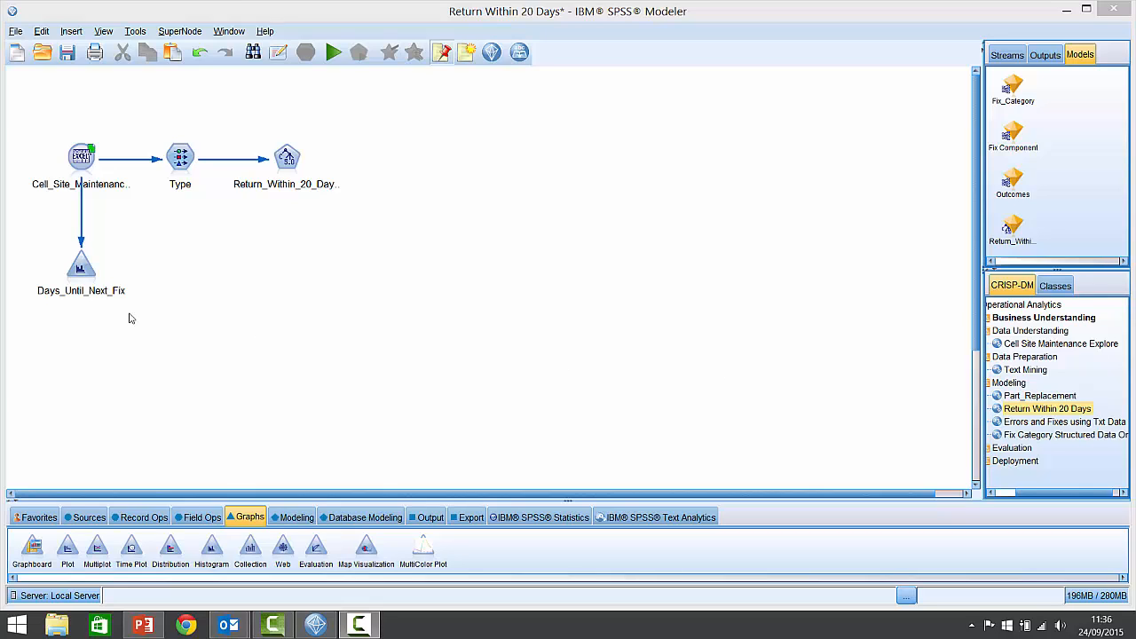
Run the Days_Until_Next_Fix histogram node in the Return Within 20 Days stream
{"action": "right_click", "coordinate": [80, 272]}
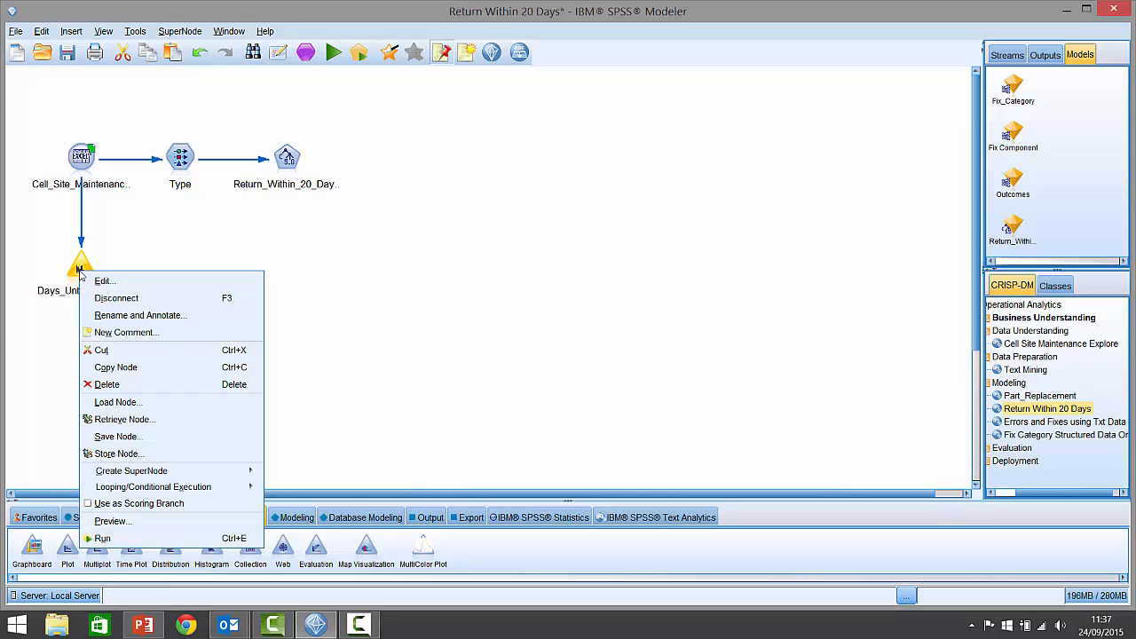
{"action": "left_click", "coordinate": [103, 539]}
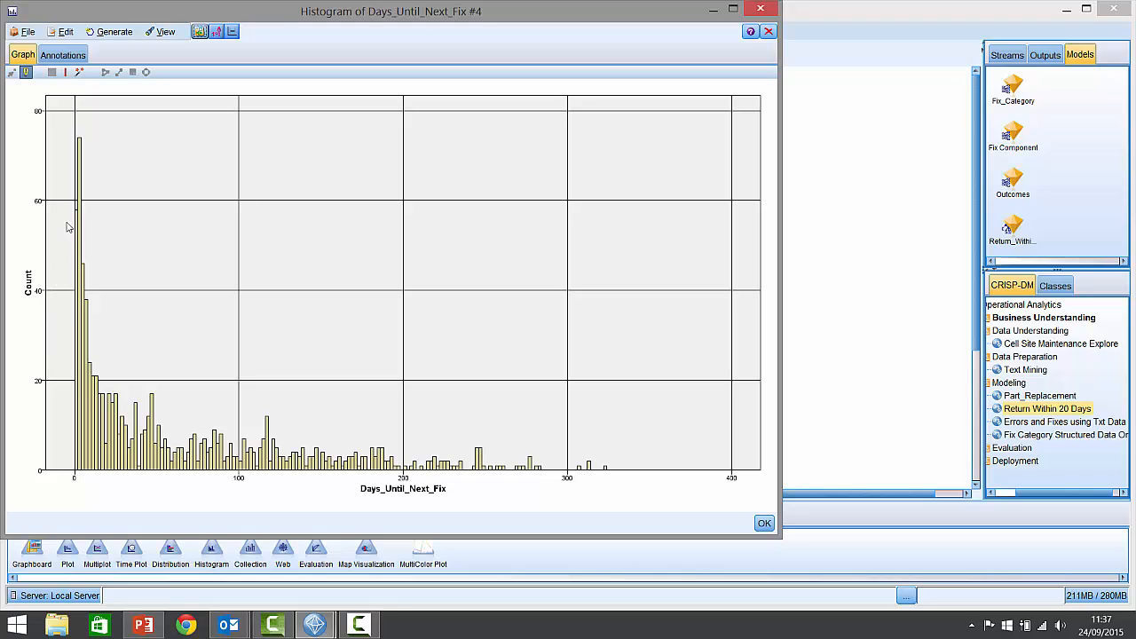
Split the Days_Until_Next_Fix histogram into two bands at about 18 days and generate a Derive node for the bands
{"action": "mouse_move", "coordinate": [79, 192]}
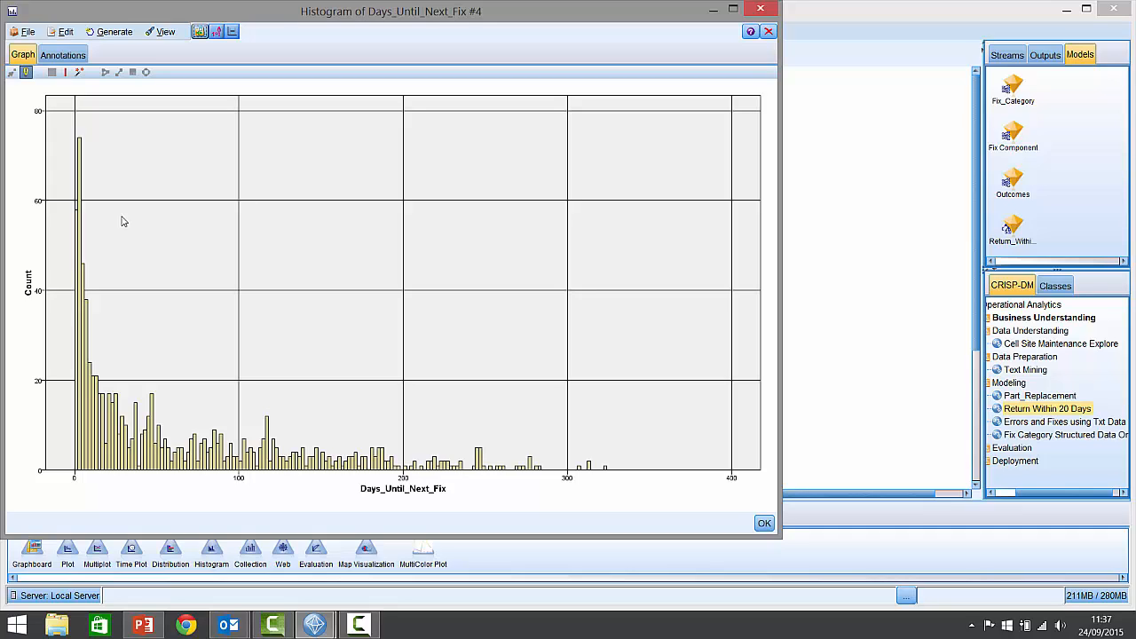
{"action": "left_click", "coordinate": [66, 75]}
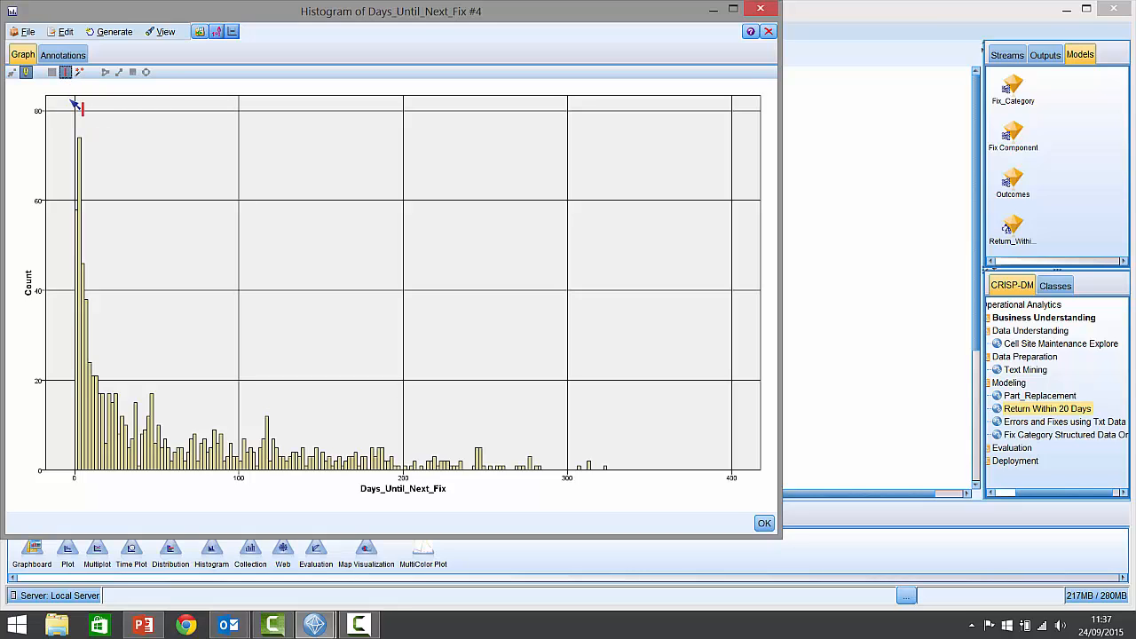
{"action": "left_click", "coordinate": [104, 313]}
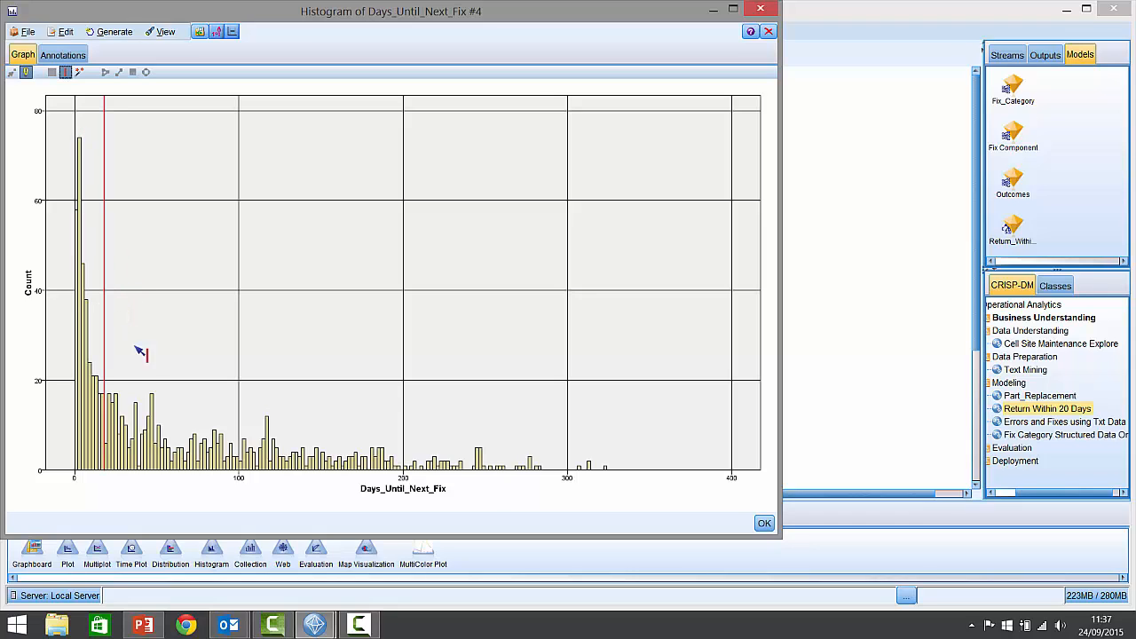
{"action": "left_click", "coordinate": [123, 33]}
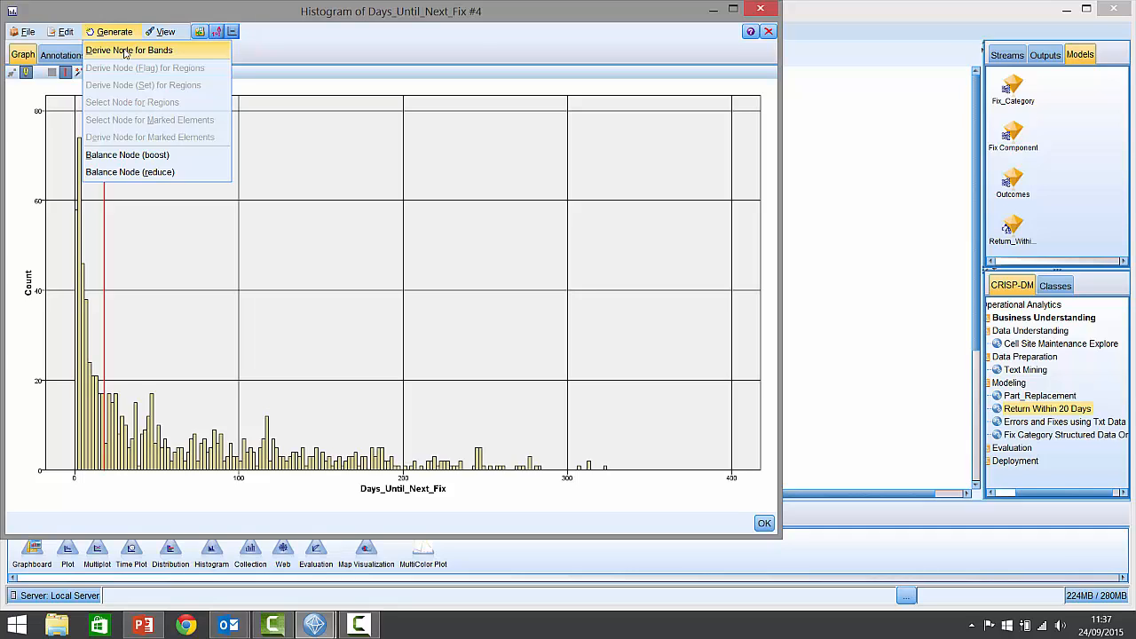
{"action": "left_click", "coordinate": [124, 52]}
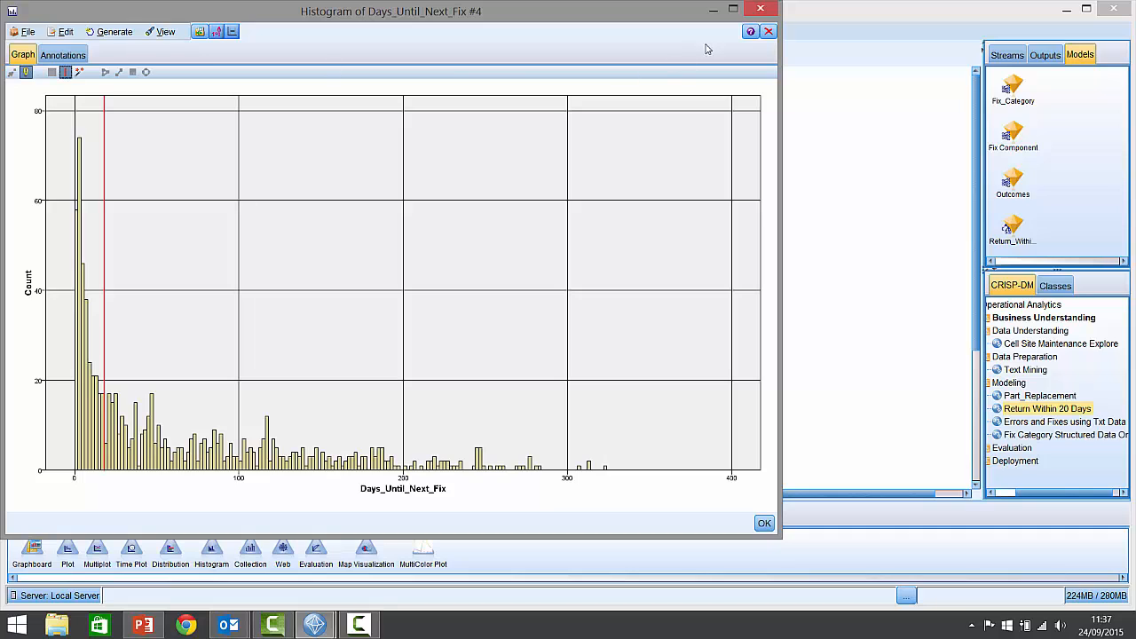
Close the histogram without saving, place the band node above the stream, and connect the Cell_Site_Maintenance source to it
{"action": "left_click", "coordinate": [769, 32]}
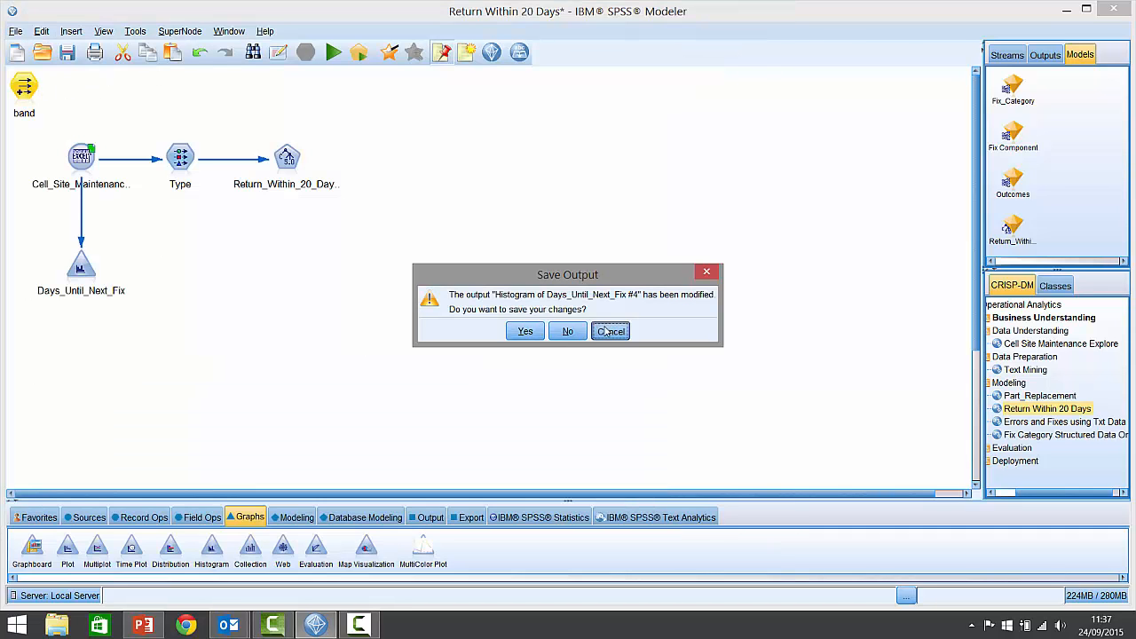
{"action": "left_click", "coordinate": [568, 331]}
{"action": "left_click_drag", "start_coordinate": [24, 86], "coordinate": [135, 103]}
{"action": "left_click_drag", "start_coordinate": [73, 158], "coordinate": [131, 105]}
In the band node, name the derived field 20days, return T for the Days_Until_Next_Fix condition, and use F as the default value
{"action": "right_click", "coordinate": [136, 96]}
{"action": "left_click", "coordinate": [157, 108]}
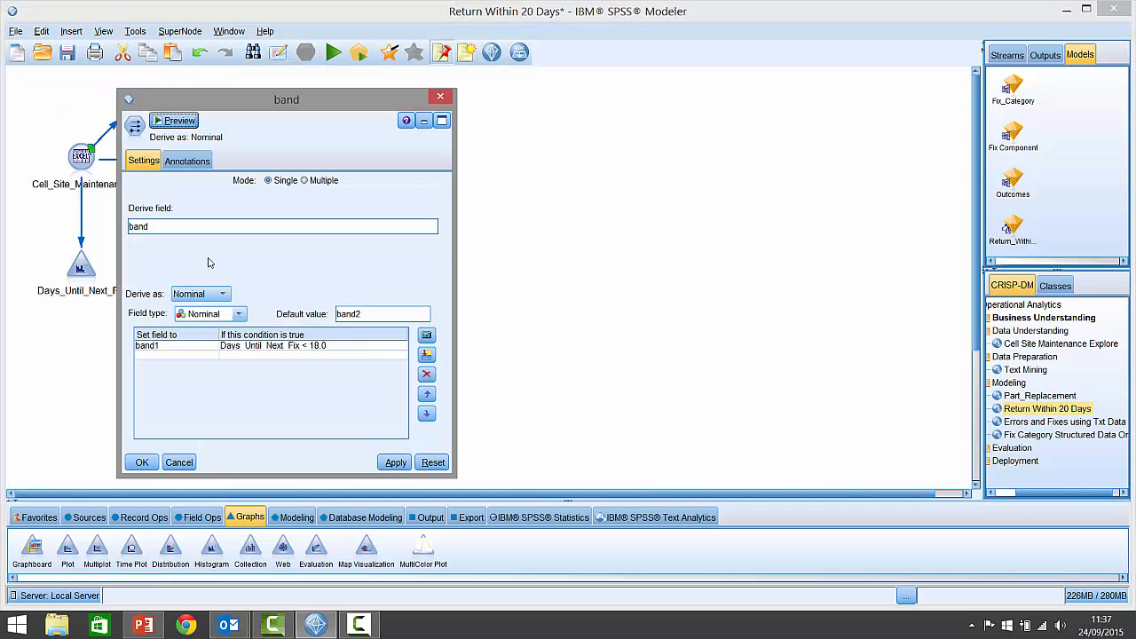
{"action": "double_click", "coordinate": [158, 226]}
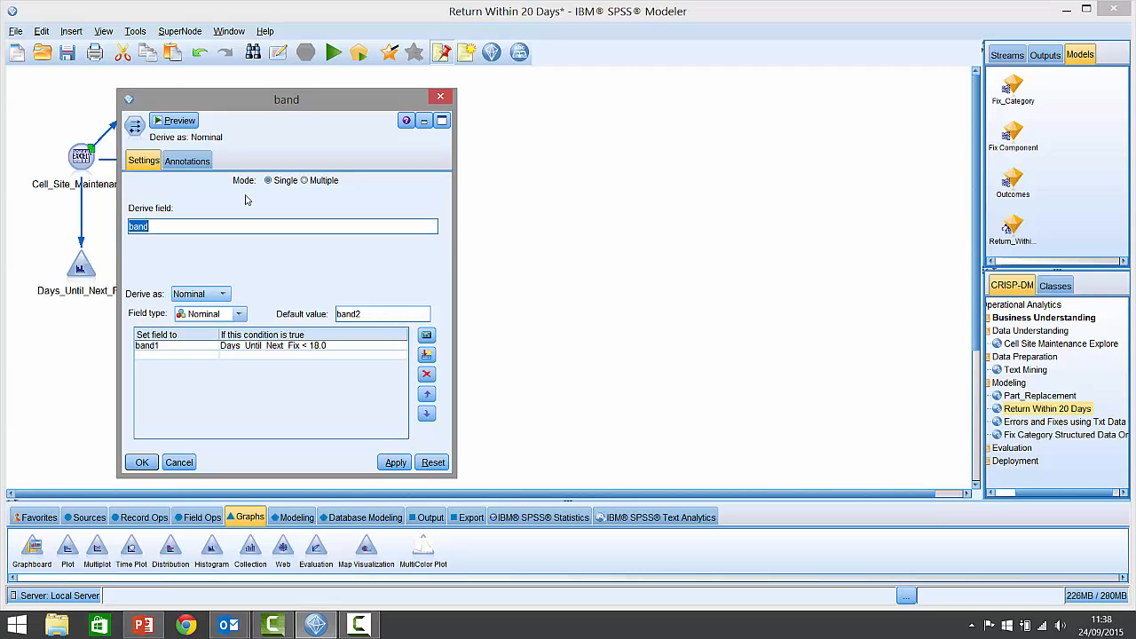
{"action": "type", "text": "20days"}
{"action": "double_click", "coordinate": [155, 346]}
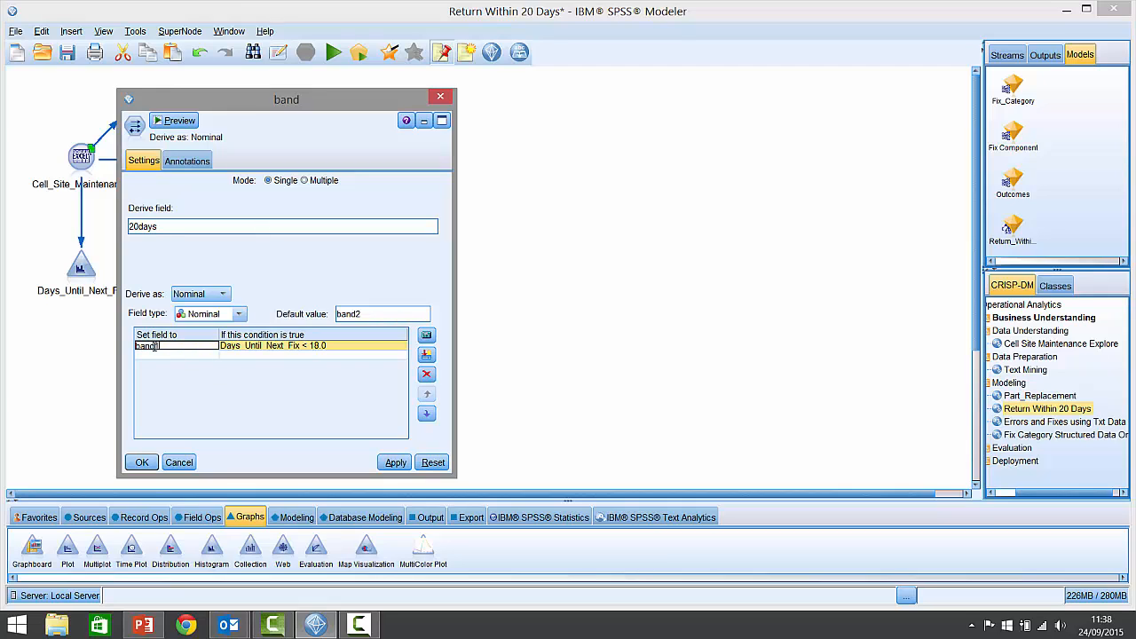
{"action": "double_click", "coordinate": [155, 346]}
{"action": "type", "text": "T"}
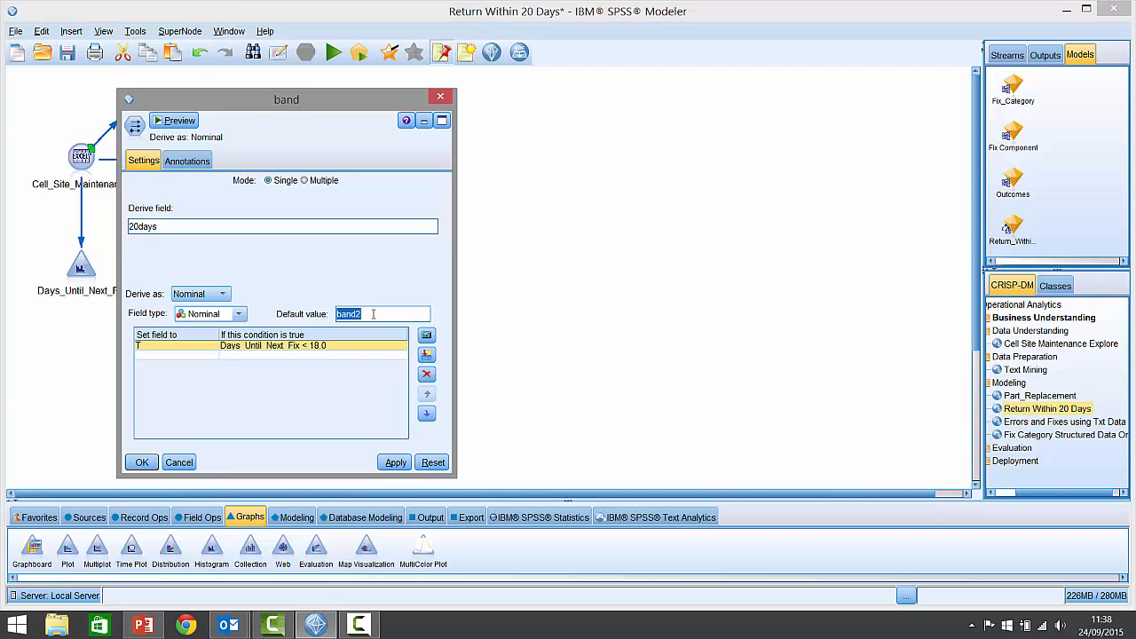
{"action": "type", "text": "F"}
Try editing the Days_Until_Next_Fix condition, leave the band node's settings, and delete the node from the stream
{"action": "left_click", "coordinate": [334, 345]}
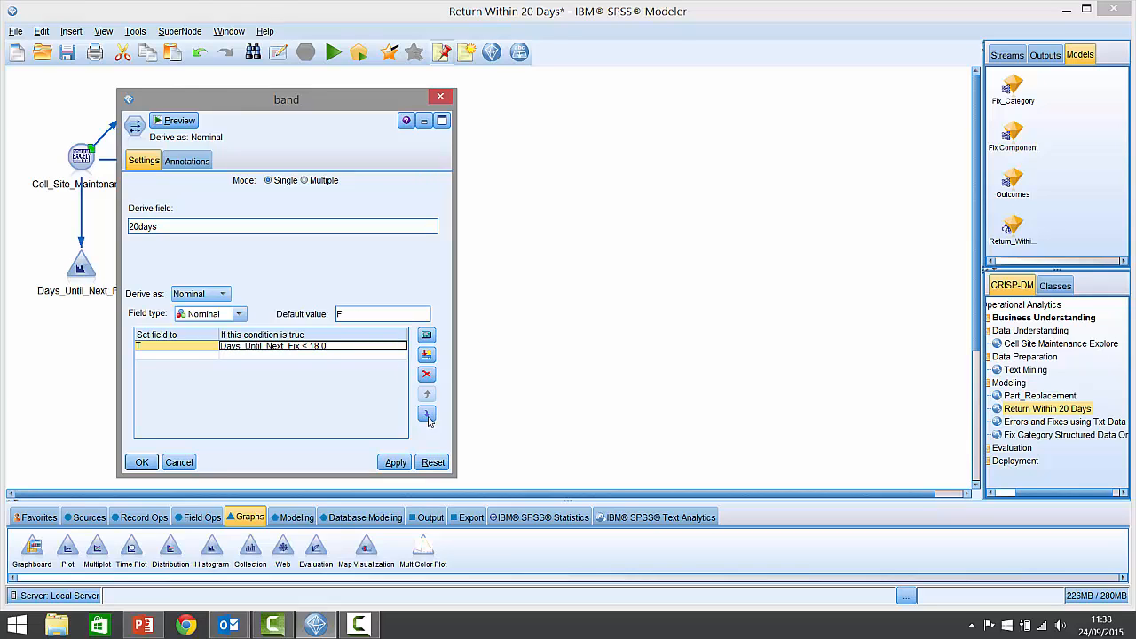
{"action": "key", "text": "BackSpace"}
{"action": "key", "text": "BackSpace"}
{"action": "left_click", "coordinate": [142, 462]}
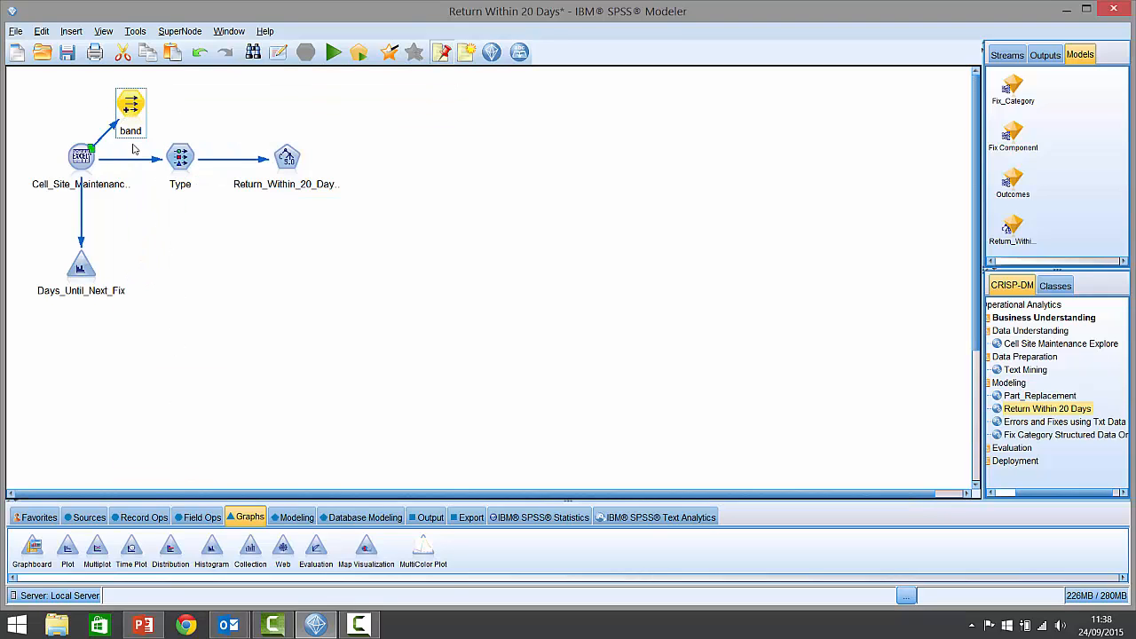
{"action": "key", "text": "Delete"}
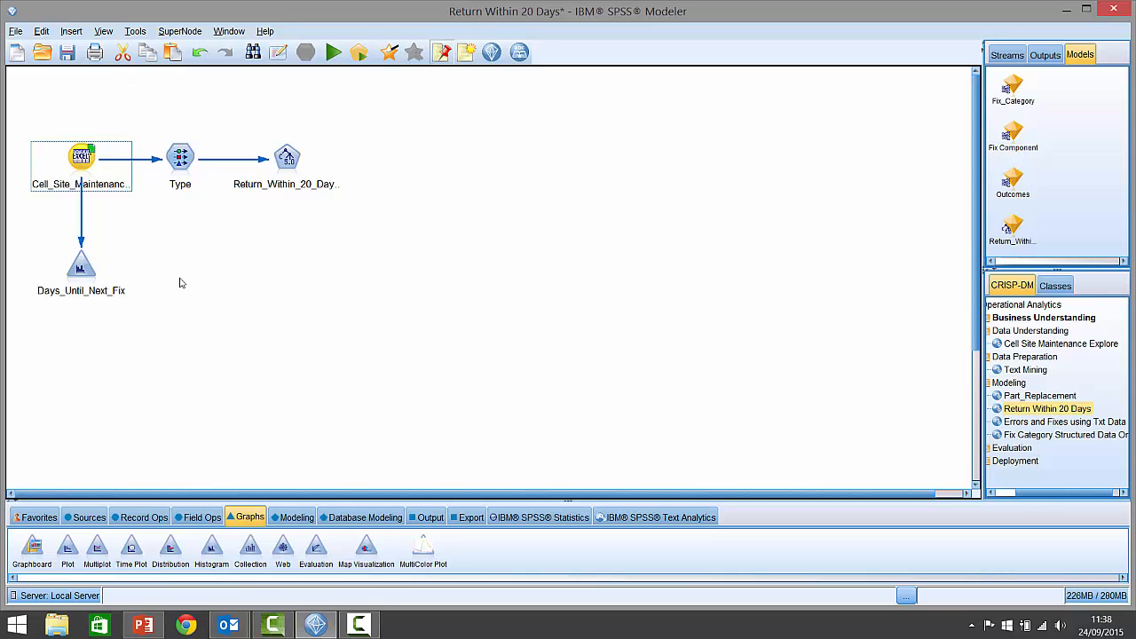
Add a Data Audit output node below the Type node, connect Type to it, and run the audit
{"action": "left_click", "coordinate": [293, 517]}
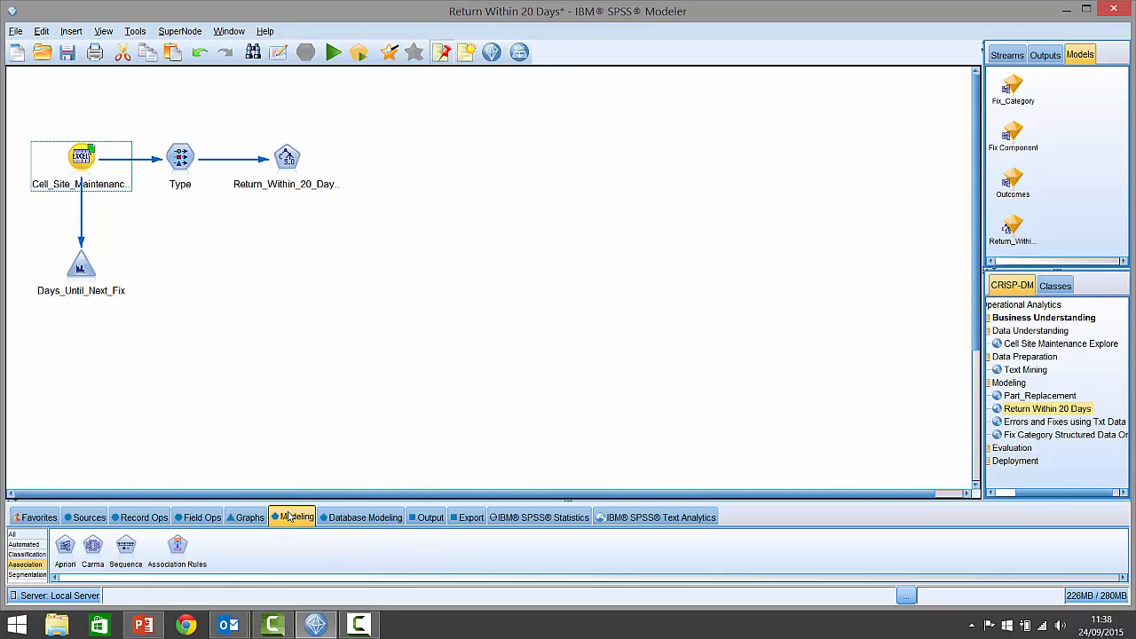
{"action": "left_click", "coordinate": [426, 518]}
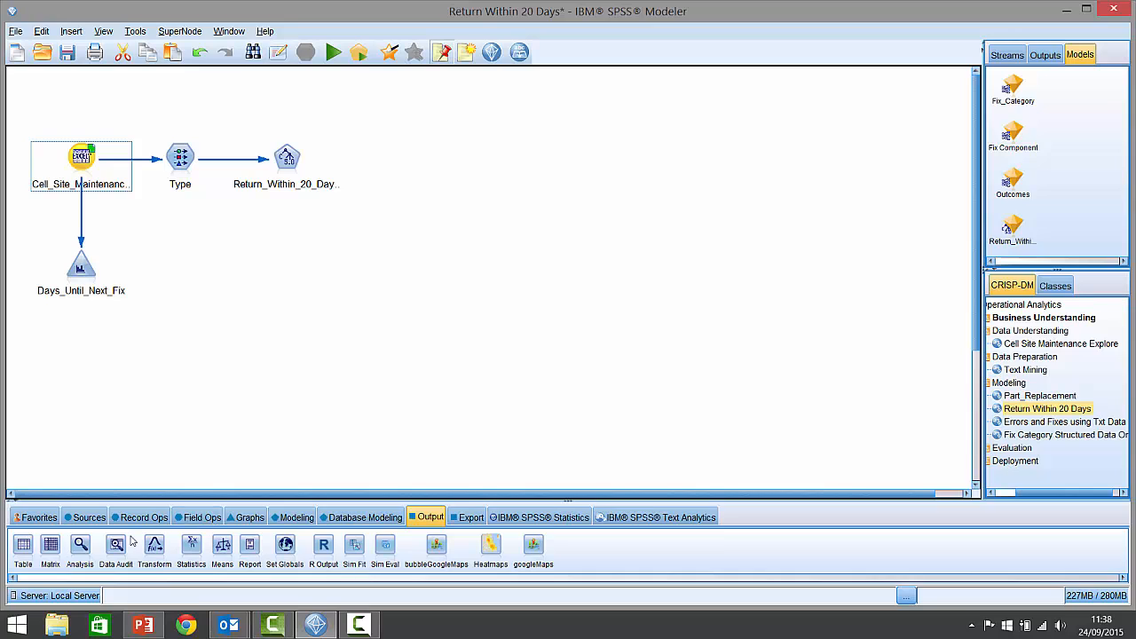
{"action": "left_click", "coordinate": [174, 277]}
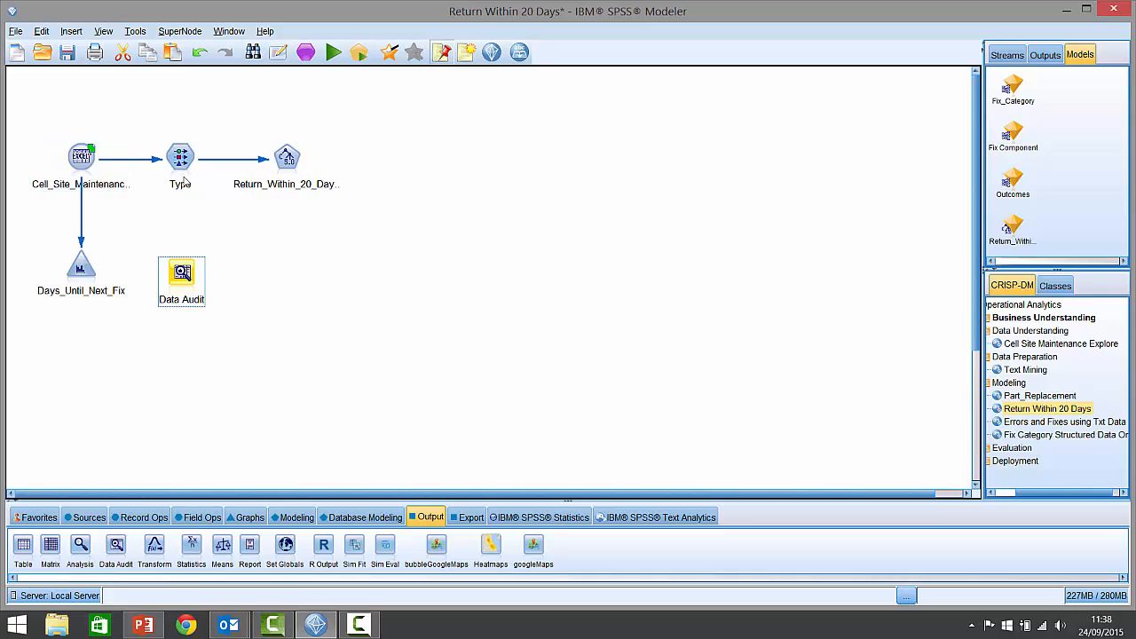
{"action": "right_click", "coordinate": [183, 272]}
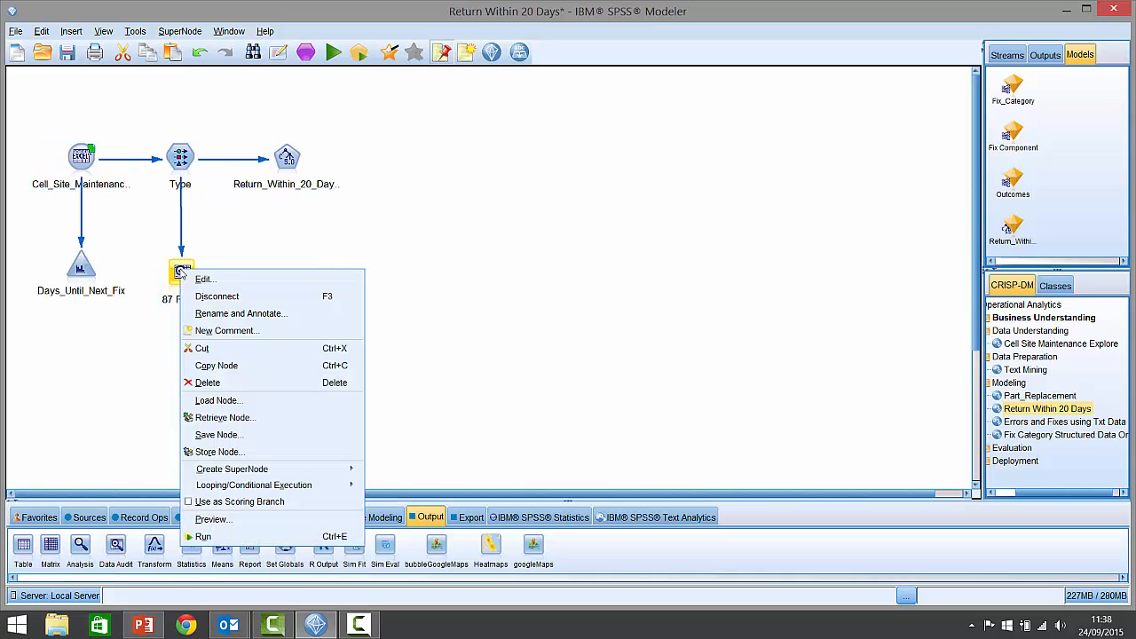
{"action": "left_click", "coordinate": [213, 538]}
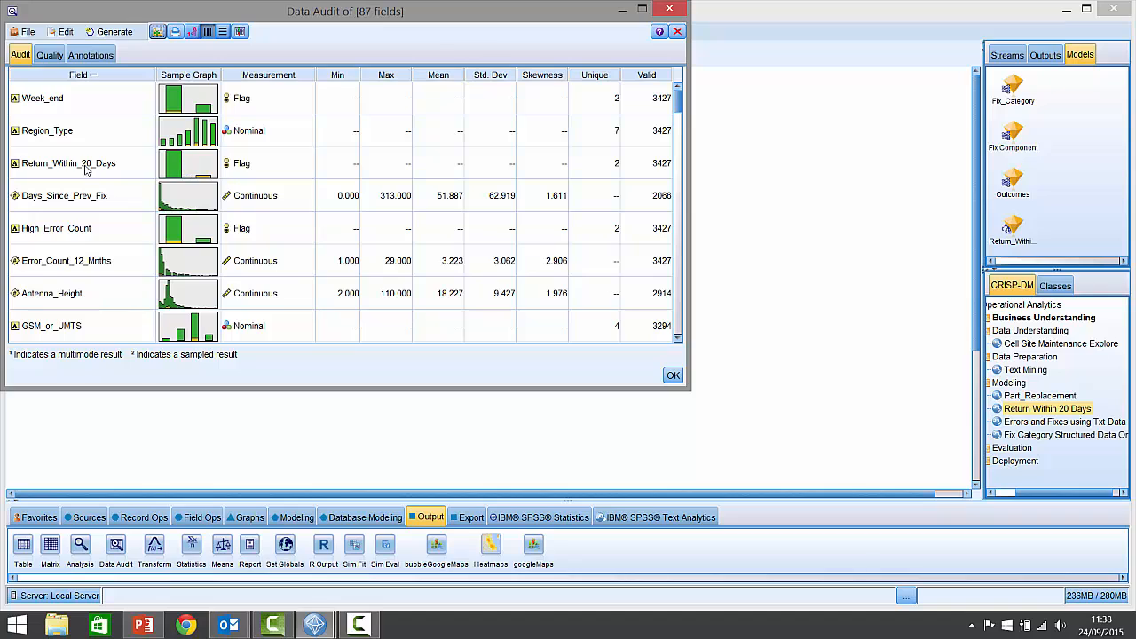
Open the Return_Within_20_Days distribution from the audit, check the shares of T and F, and close it
{"action": "double_click", "coordinate": [200, 169]}
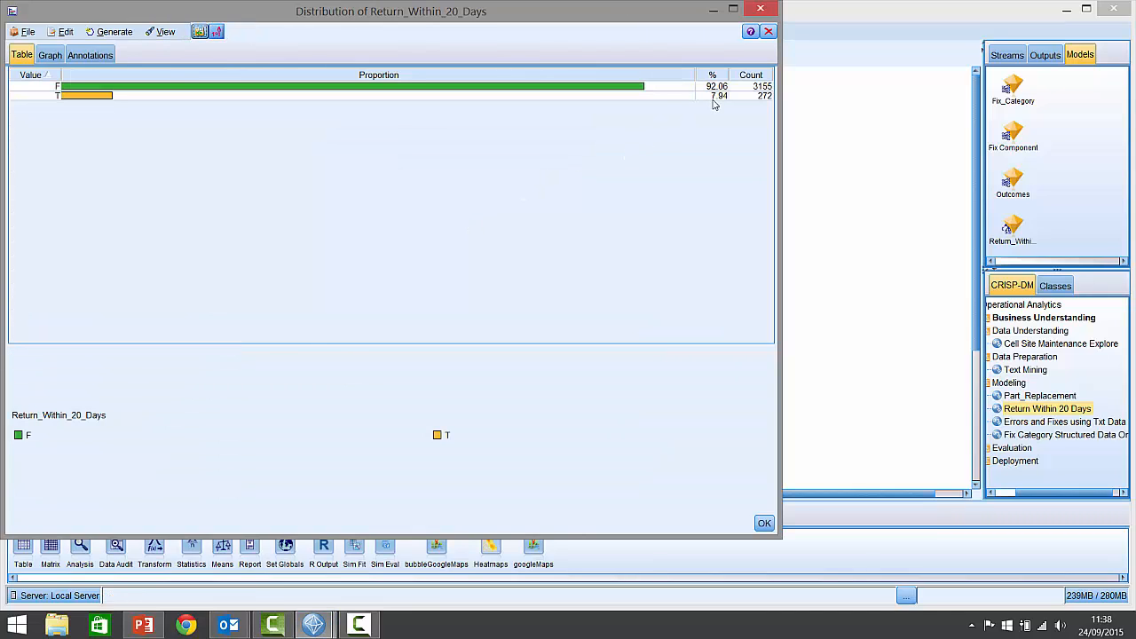
{"action": "mouse_move", "coordinate": [713, 104]}
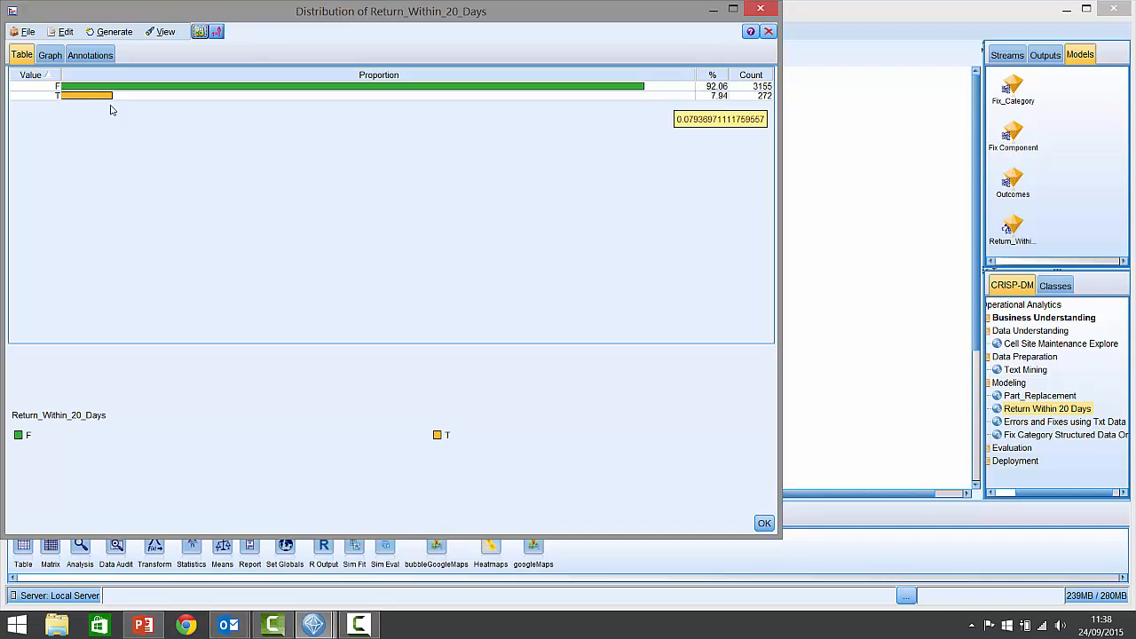
{"action": "left_click", "coordinate": [769, 33]}
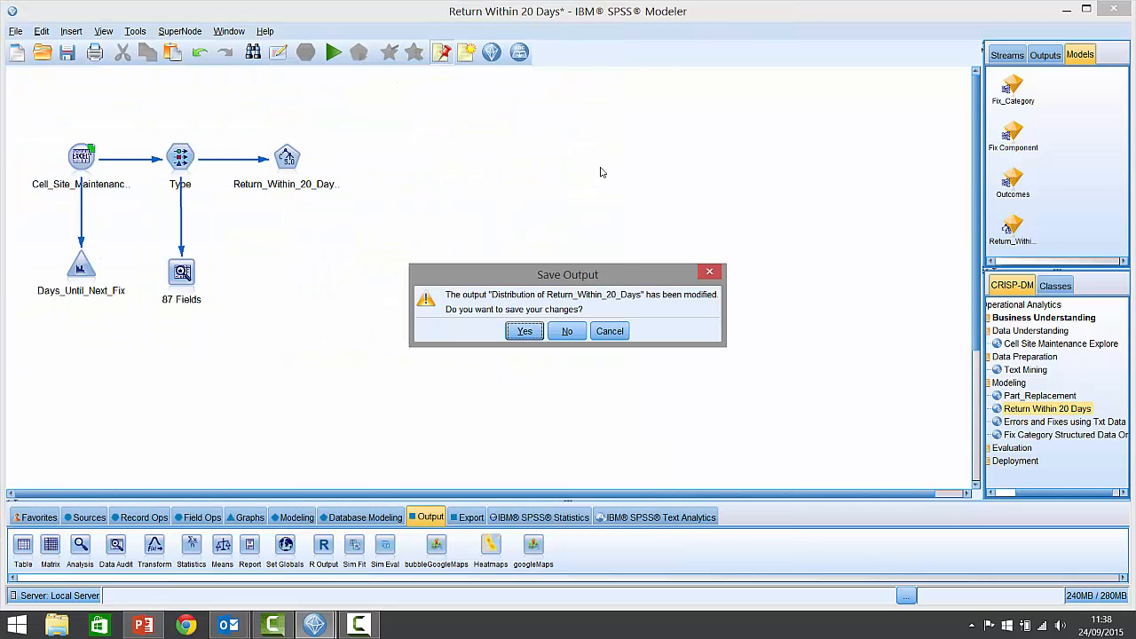
{"action": "left_click", "coordinate": [612, 331]}
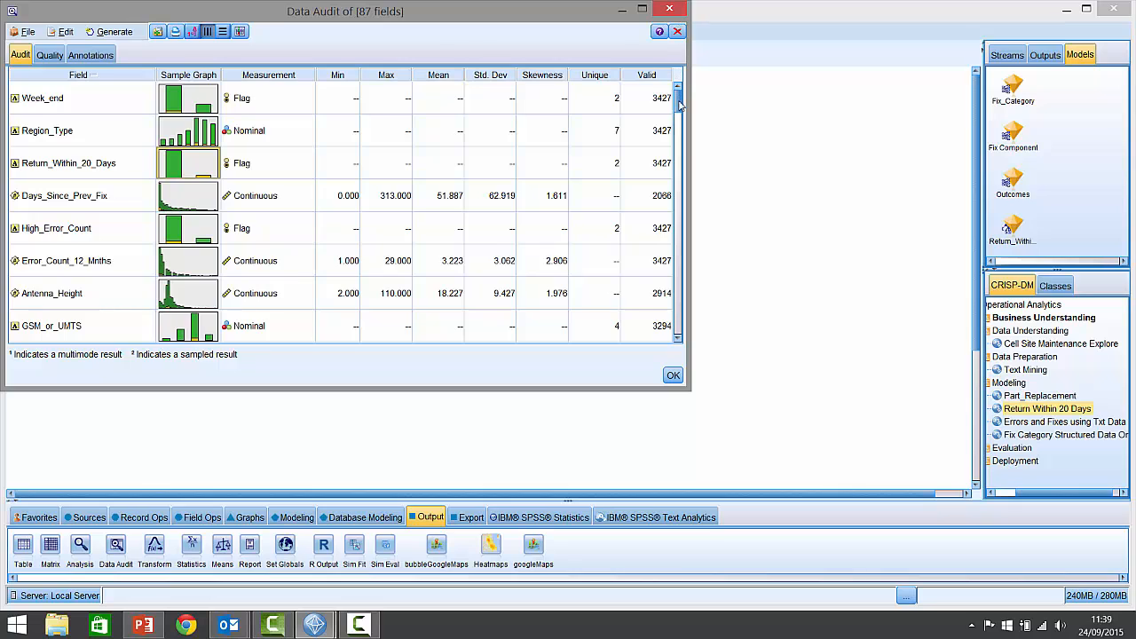
Review the error, fix, weather and equipment age fields in the data audit, and close the audit output
{"action": "left_click_drag", "start_coordinate": [679, 101], "coordinate": [680, 162]}
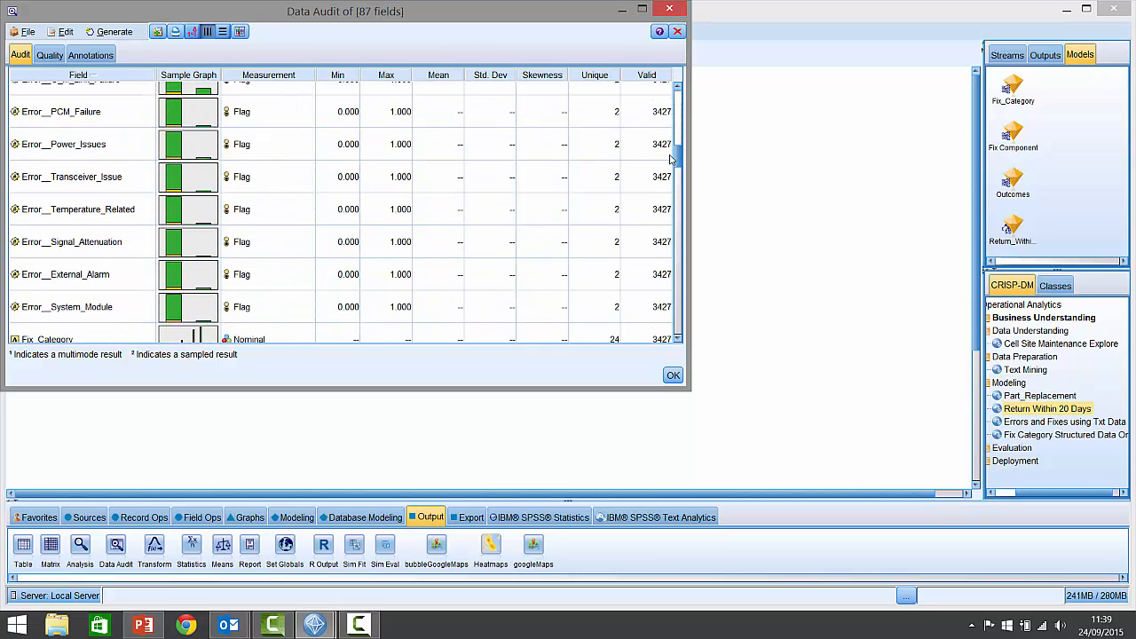
{"action": "left_click_drag", "start_coordinate": [677, 157], "coordinate": [695, 320]}
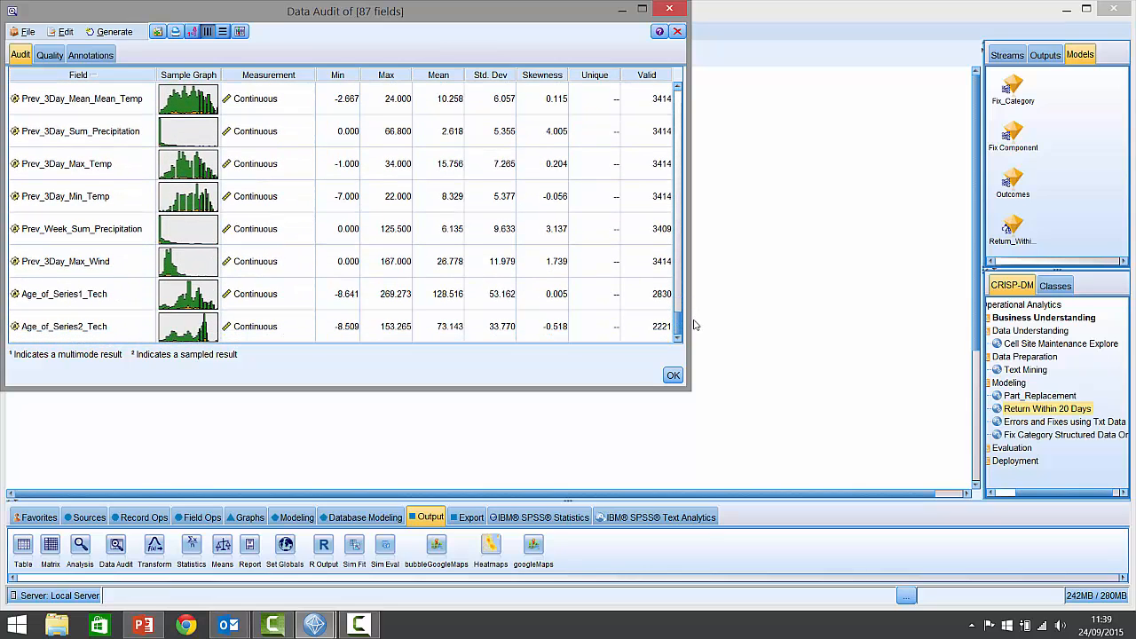
{"action": "left_click", "coordinate": [677, 32]}
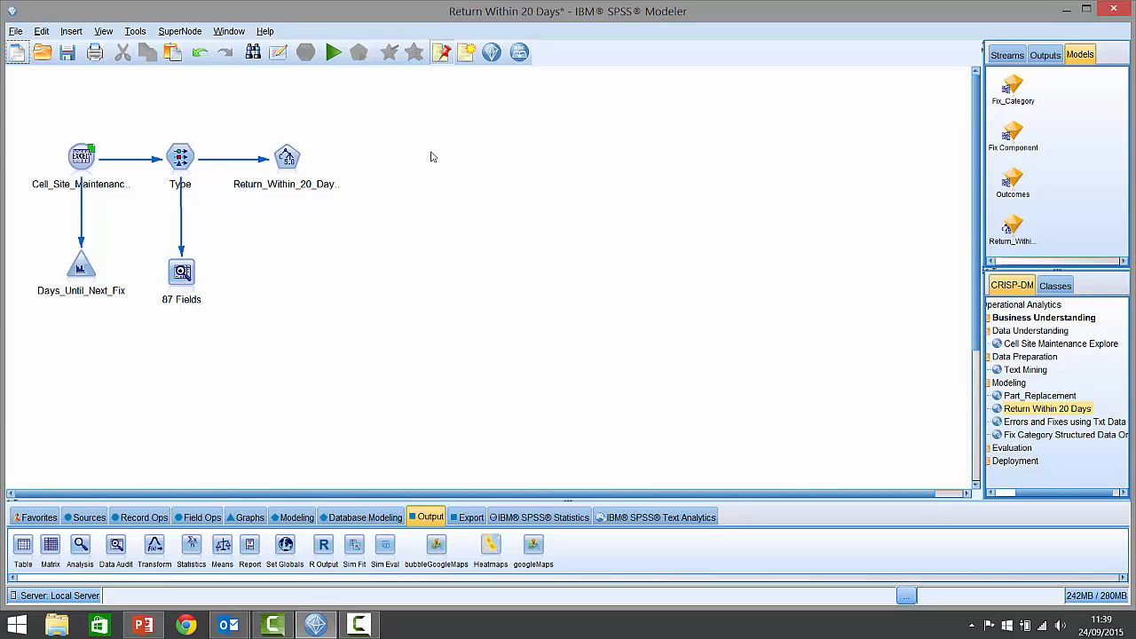
Run the C5.0 Return_Within_20_Days modelling node and place its model nugget to the right of the Data Audit node
{"action": "left_click_drag", "start_coordinate": [288, 159], "coordinate": [317, 160]}
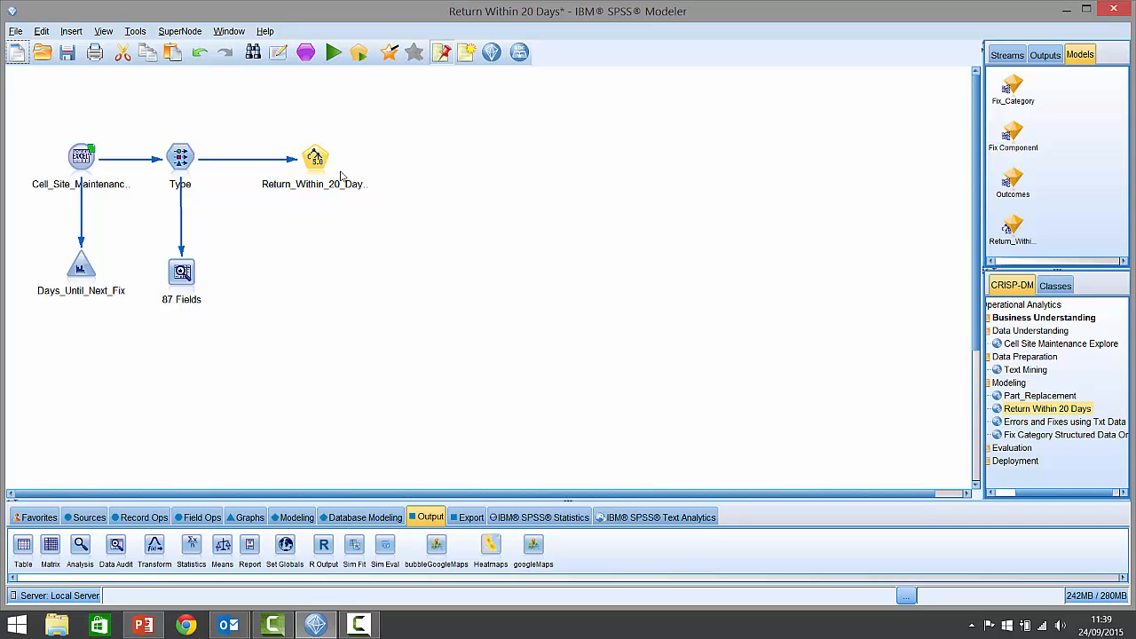
{"action": "right_click", "coordinate": [316, 172]}
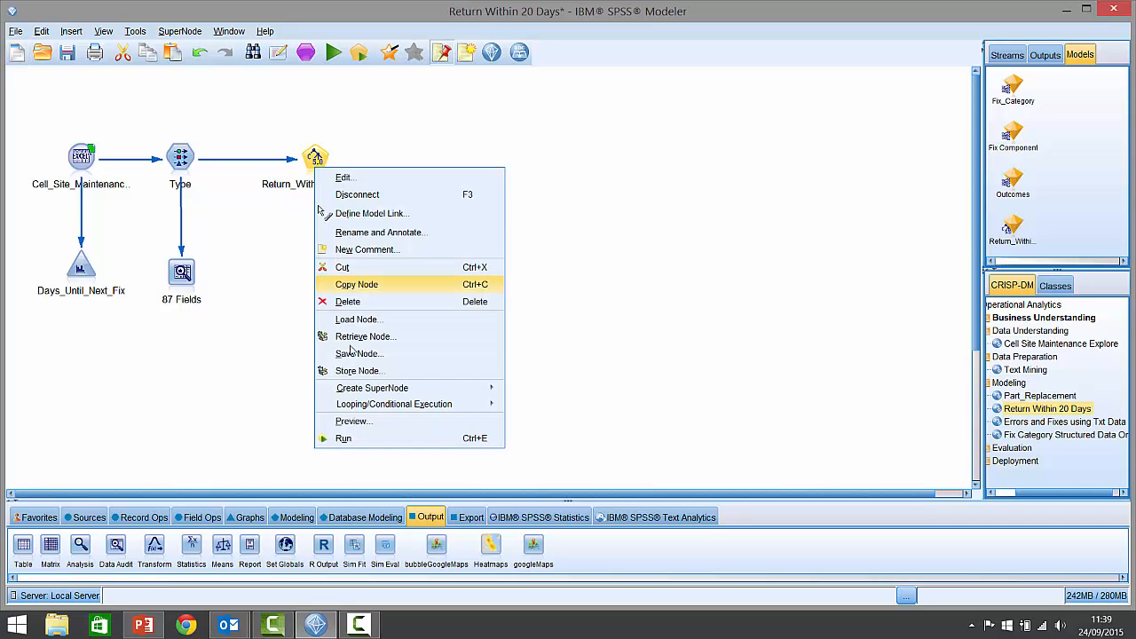
{"action": "left_click", "coordinate": [343, 439]}
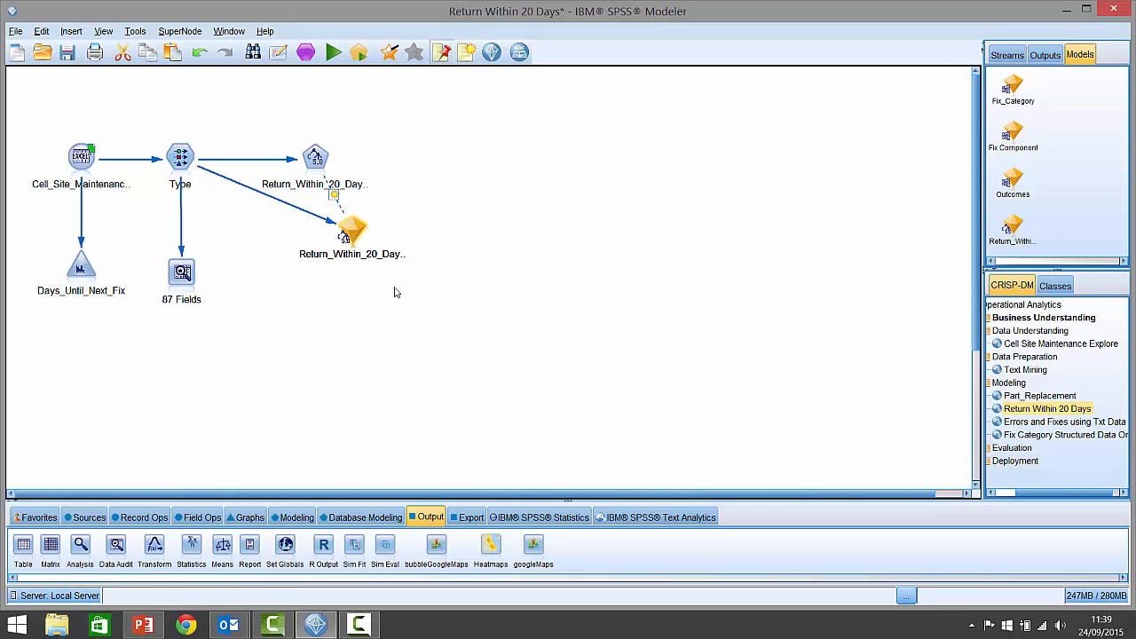
{"action": "left_click_drag", "start_coordinate": [359, 251], "coordinate": [293, 276]}
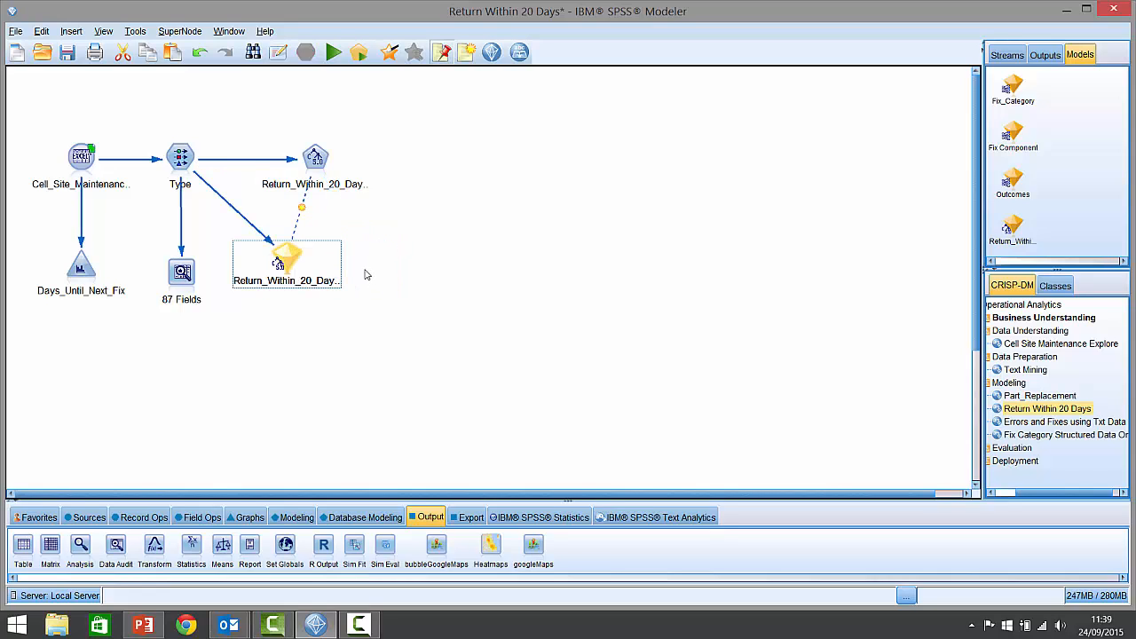
Open the Return_Within_20_Days nugget, examine the predictor importance, and show instance and confidence figures for the rules
{"action": "right_click", "coordinate": [290, 264]}
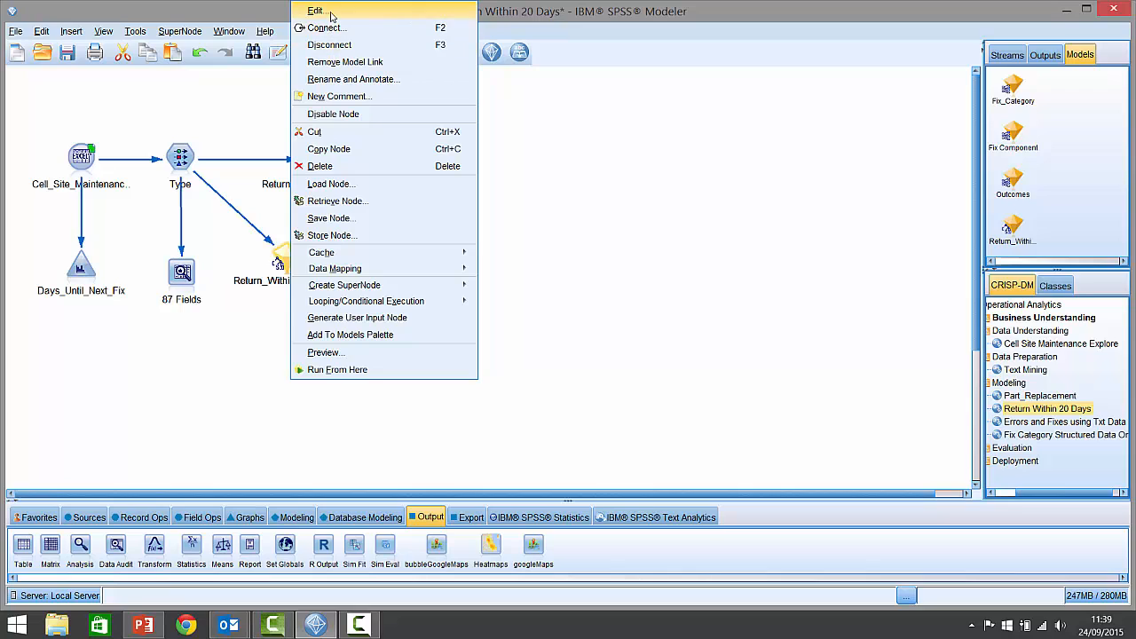
{"action": "left_click", "coordinate": [314, 11]}
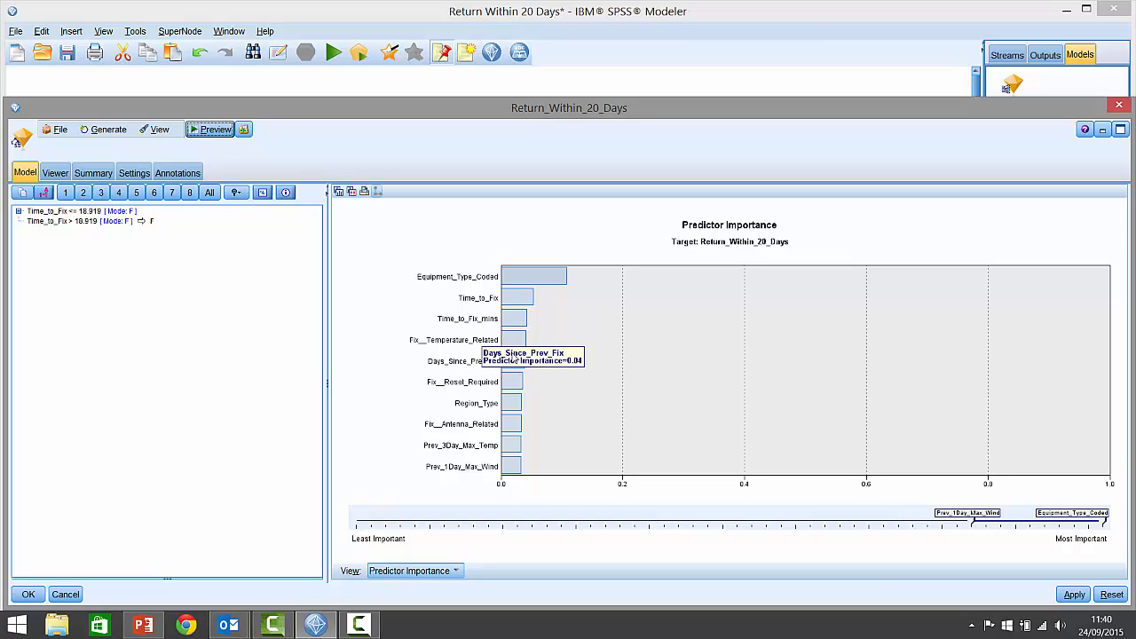
{"action": "mouse_move", "coordinate": [513, 359]}
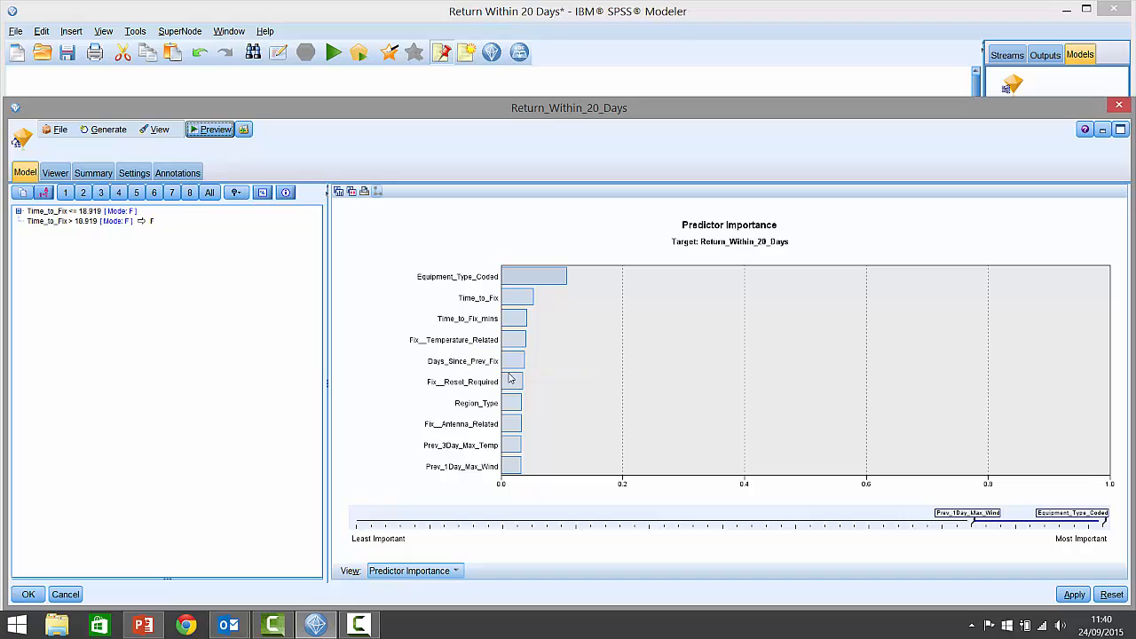
{"action": "mouse_move", "coordinate": [512, 452]}
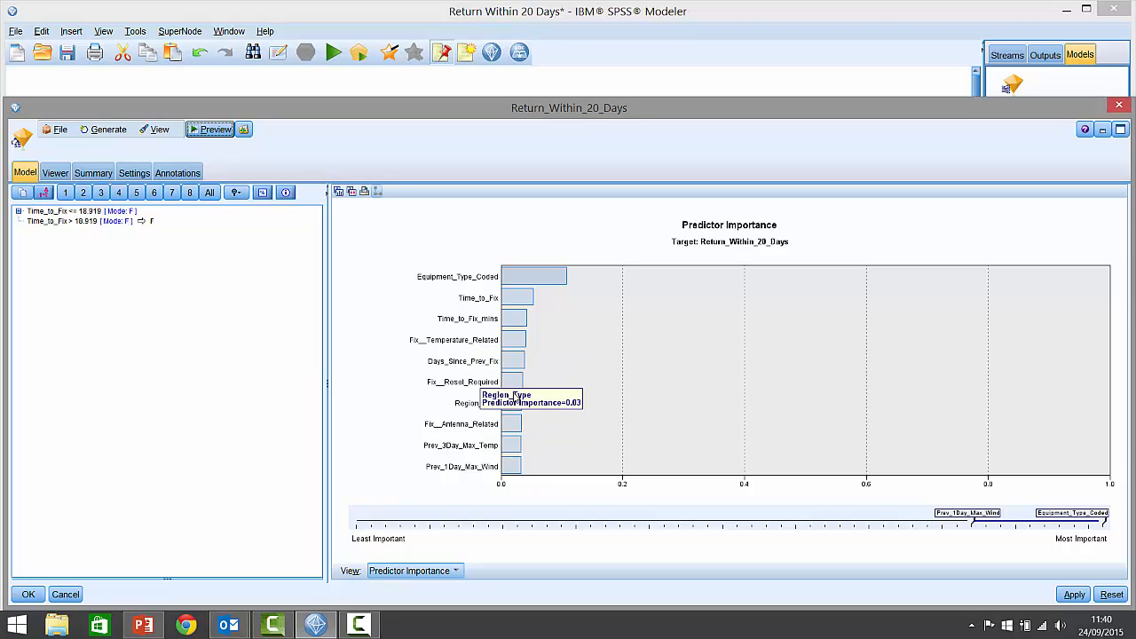
{"action": "mouse_move", "coordinate": [510, 407]}
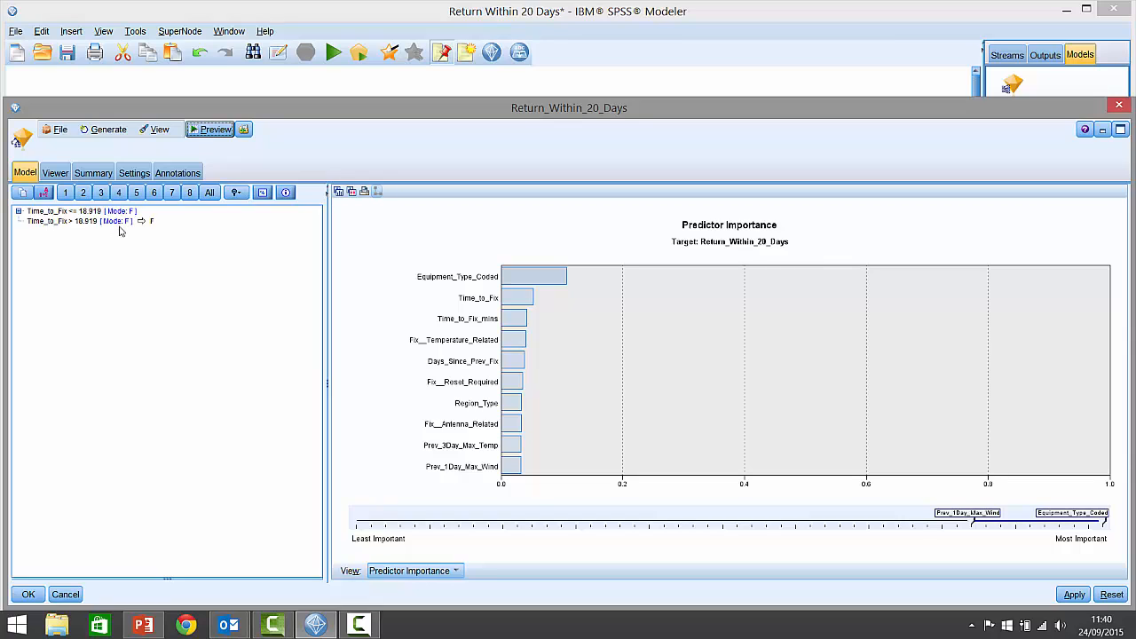
{"action": "left_click", "coordinate": [263, 194]}
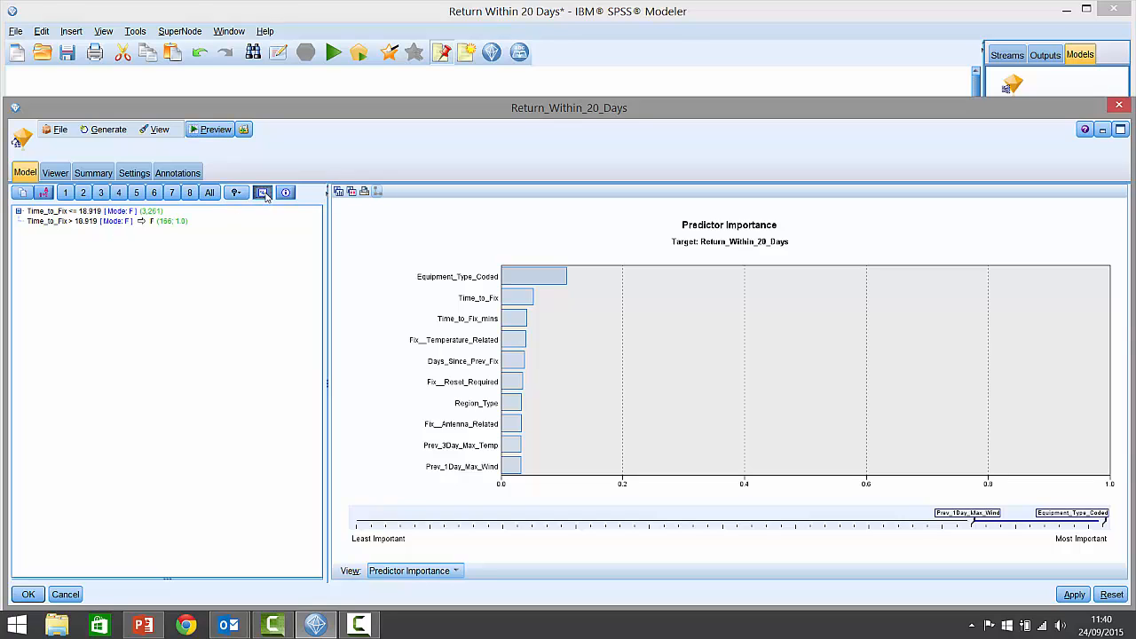
Expand the nugget's rules through Time_to_Fix <= 18.919 and Fix__BCFA = 0.000, and examine the decision tree diagram from the root to its lower splits
{"action": "left_click", "coordinate": [19, 212]}
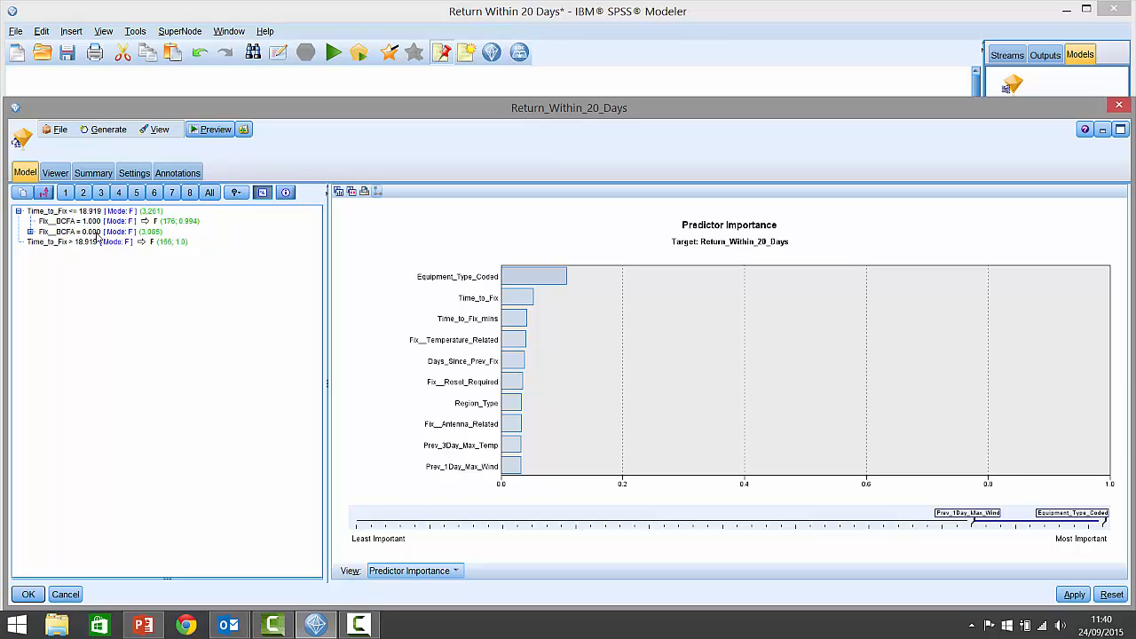
{"action": "left_click", "coordinate": [30, 232]}
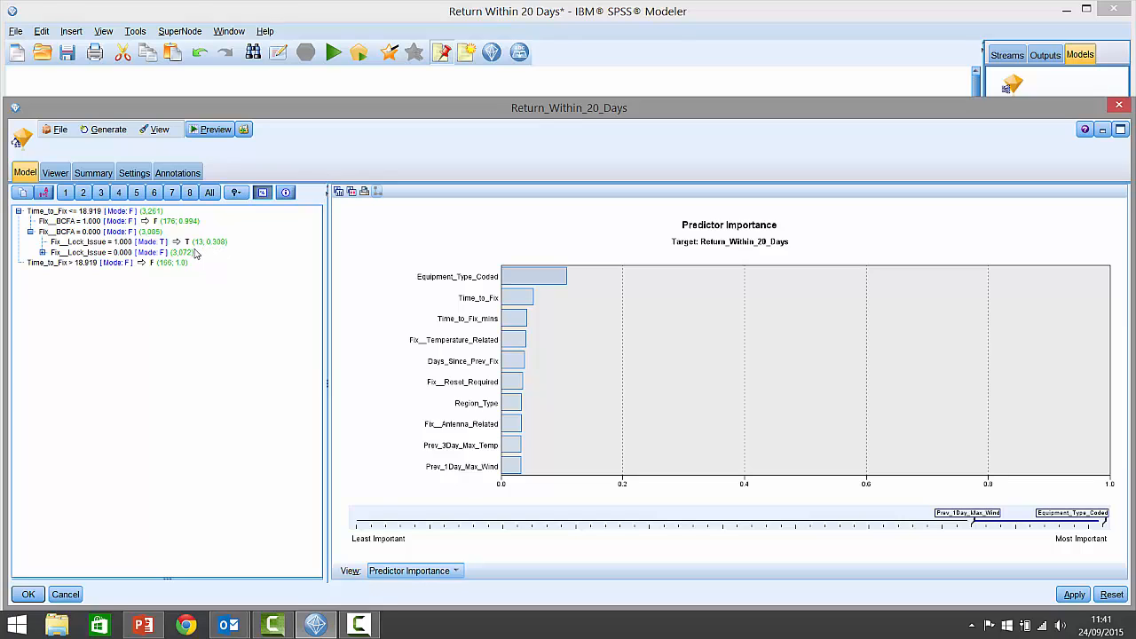
{"action": "left_click", "coordinate": [56, 174]}
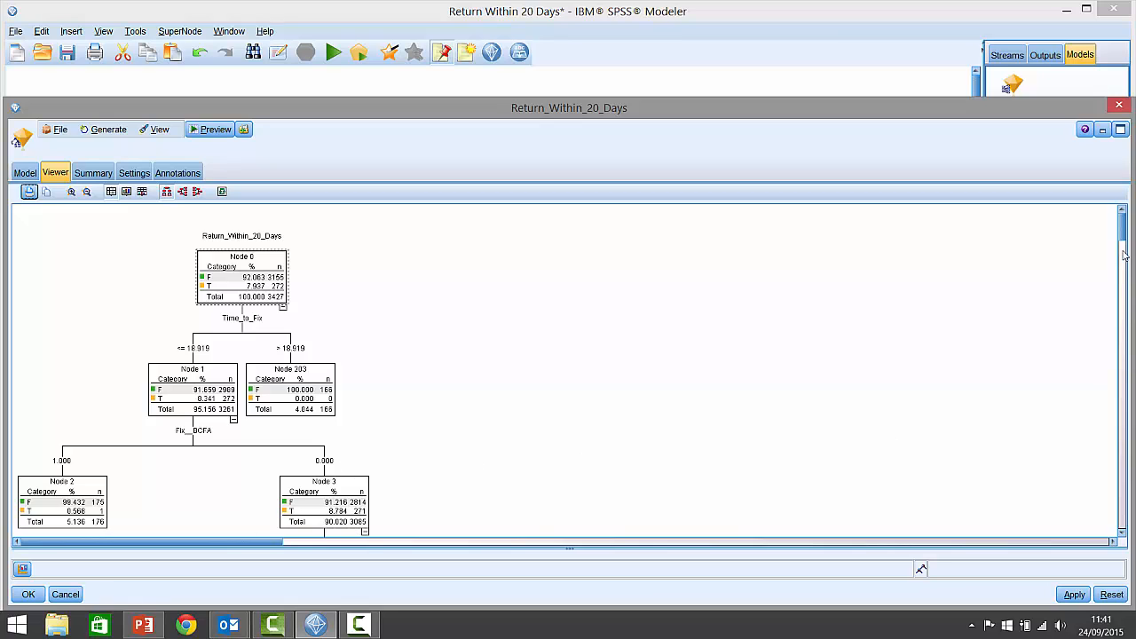
{"action": "left_click_drag", "start_coordinate": [1121, 235], "coordinate": [1120, 258]}
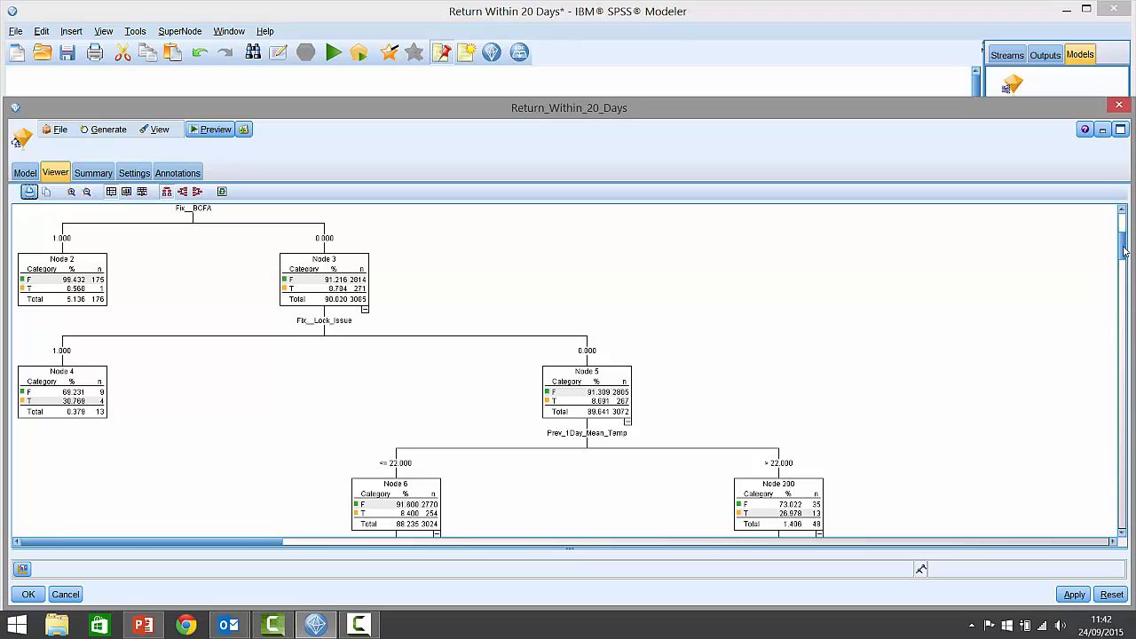
{"action": "left_click_drag", "start_coordinate": [1123, 251], "coordinate": [1120, 262]}
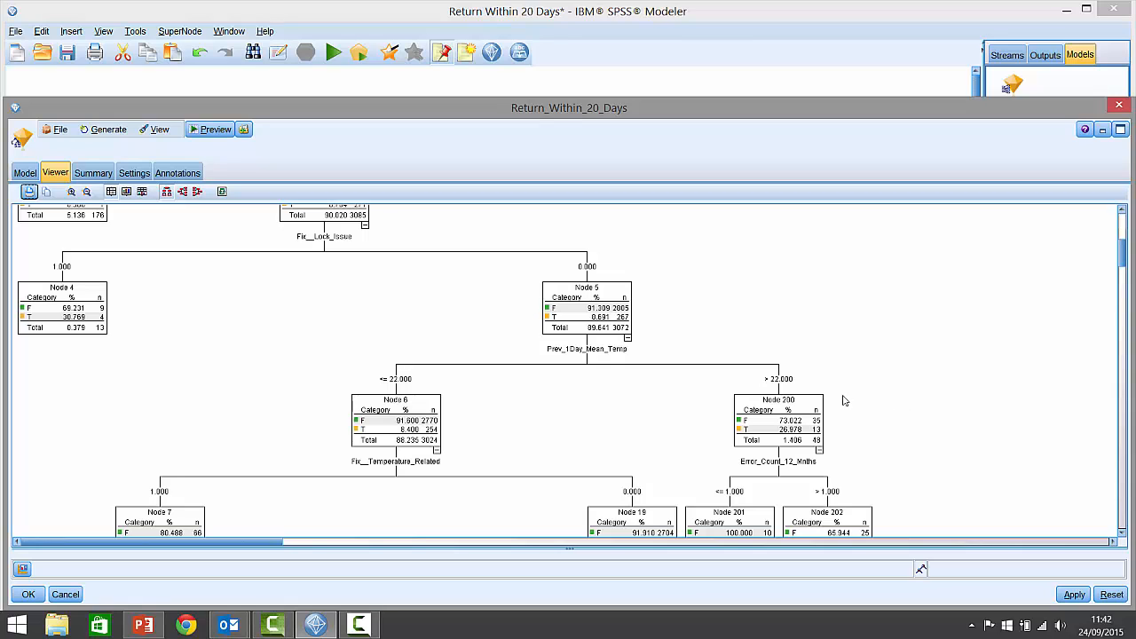
{"action": "scroll", "coordinate": [1121, 271], "scroll_direction": "down", "scroll_amount": 3}
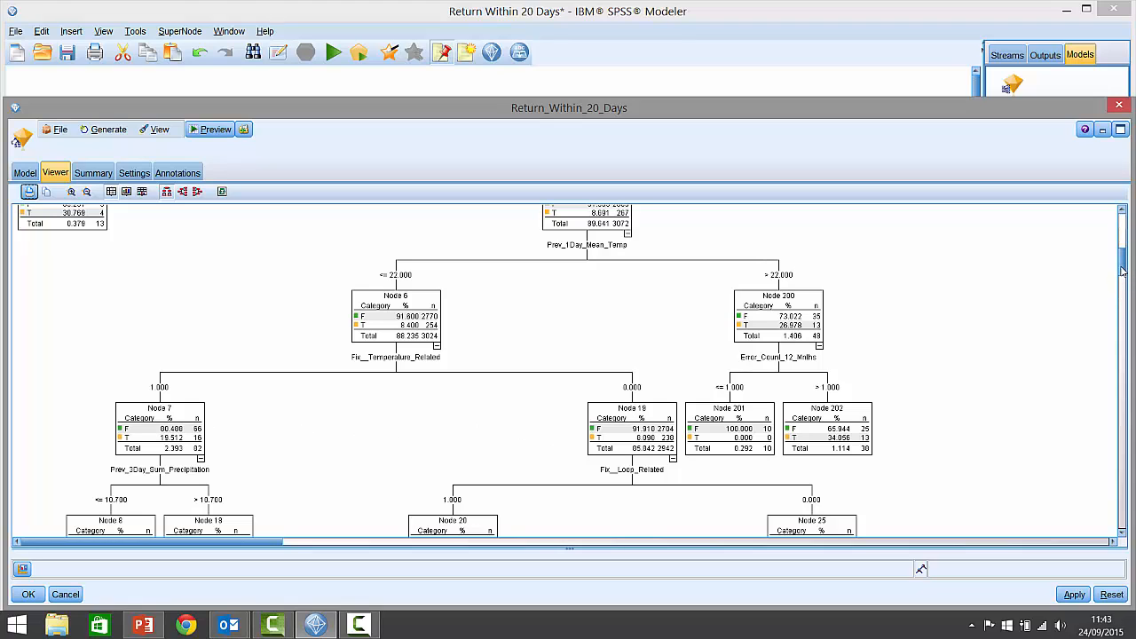
{"action": "left_click_drag", "start_coordinate": [1122, 270], "coordinate": [1121, 276]}
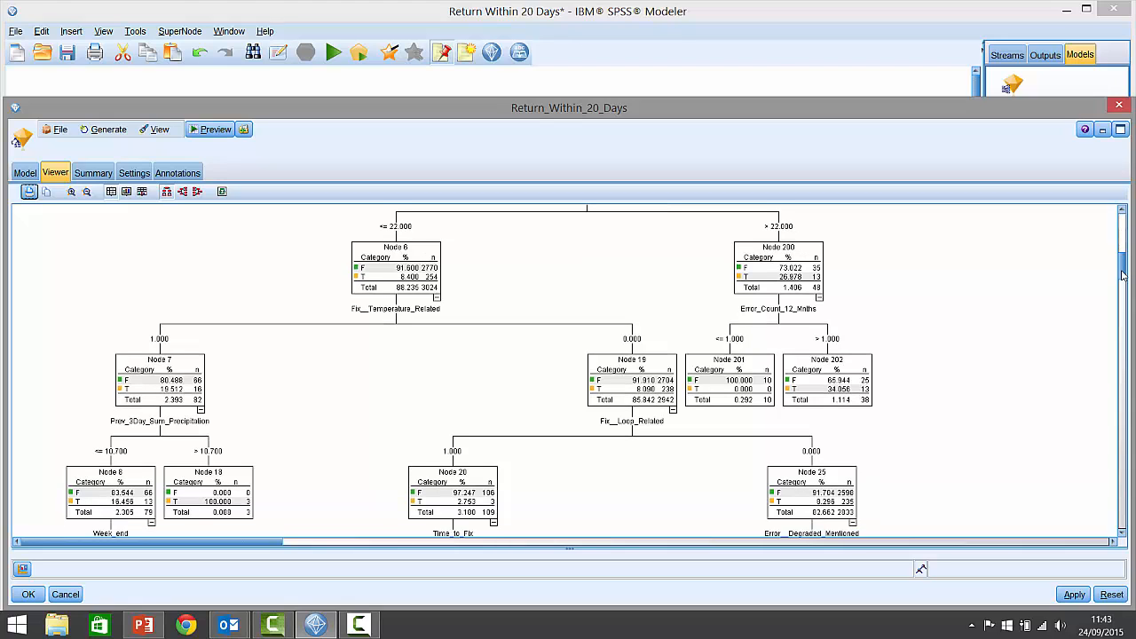
{"action": "left_click_drag", "start_coordinate": [1122, 275], "coordinate": [1122, 280]}
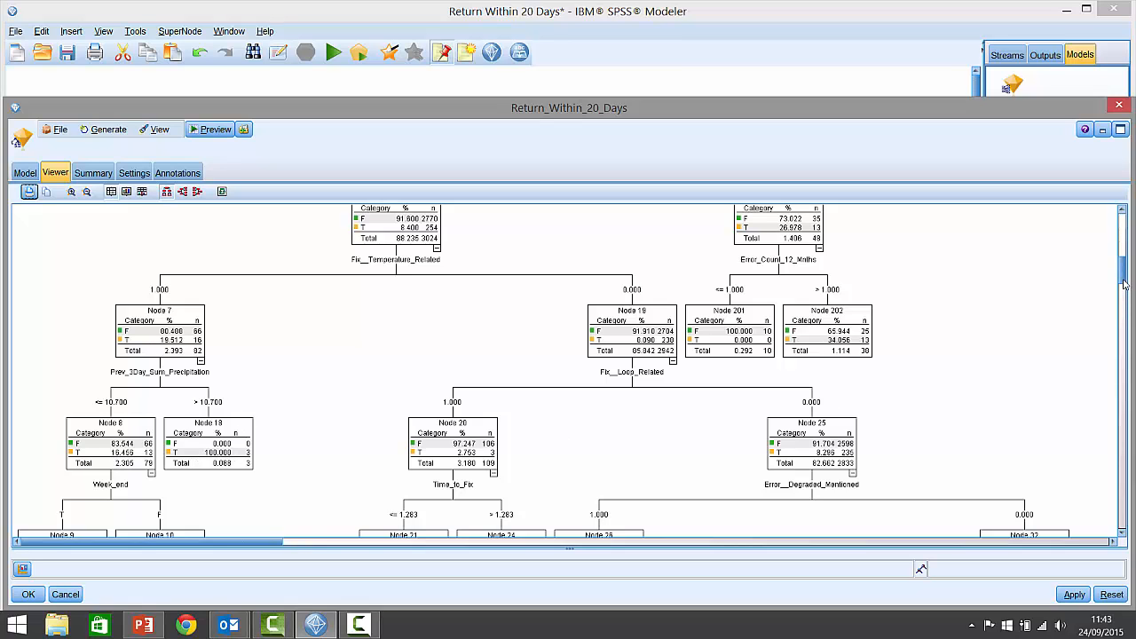
{"action": "left_click_drag", "start_coordinate": [1124, 283], "coordinate": [1123, 330]}
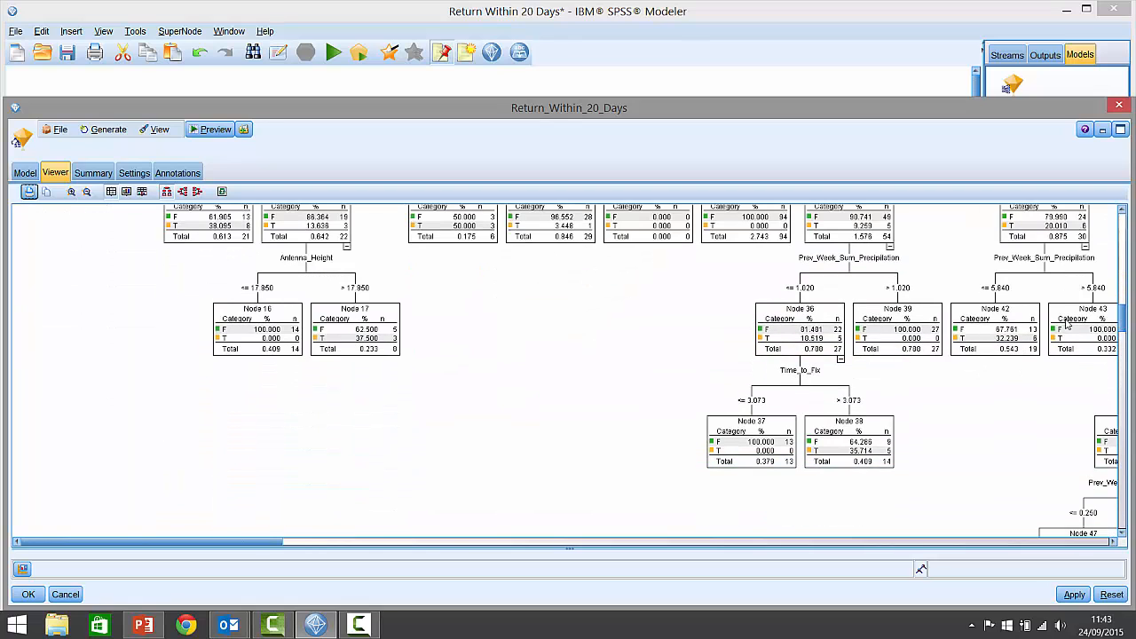
Show an enlarged overview map of the whole decision tree, and close the map and the model nugget
{"action": "left_click", "coordinate": [222, 192]}
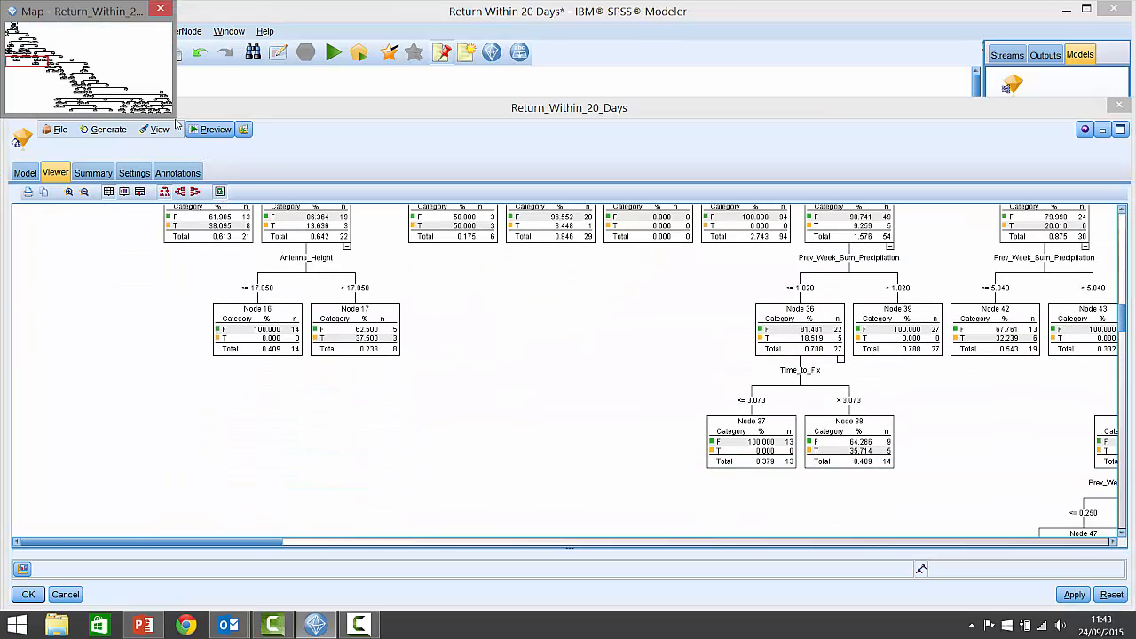
{"action": "left_click_drag", "start_coordinate": [175, 117], "coordinate": [255, 182]}
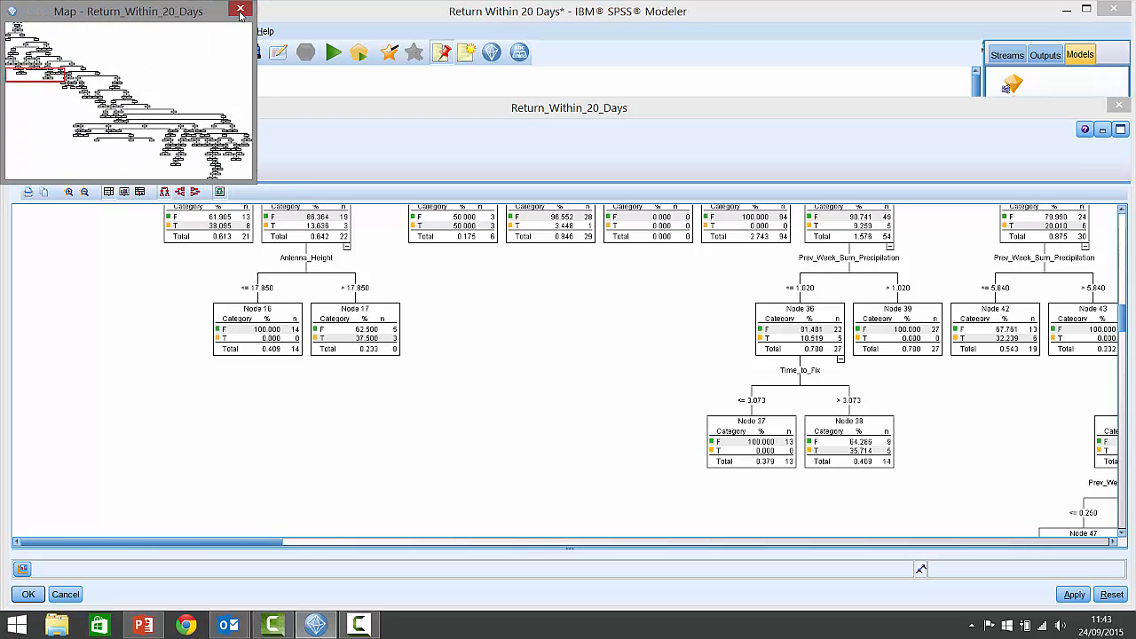
{"action": "left_click", "coordinate": [239, 12]}
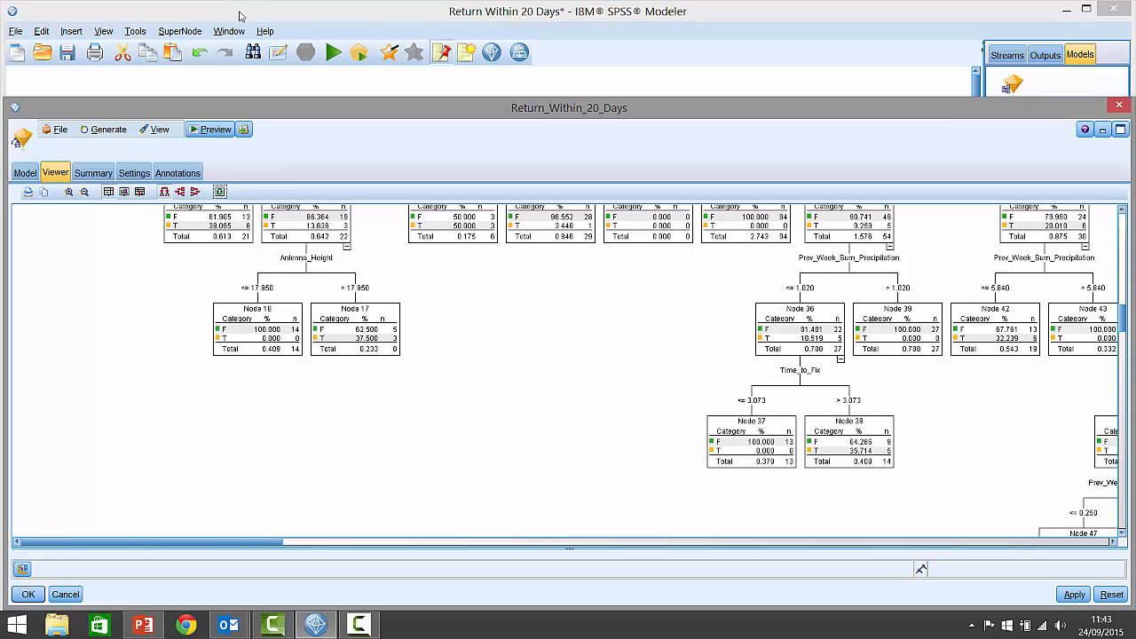
{"action": "left_click", "coordinate": [1117, 106]}
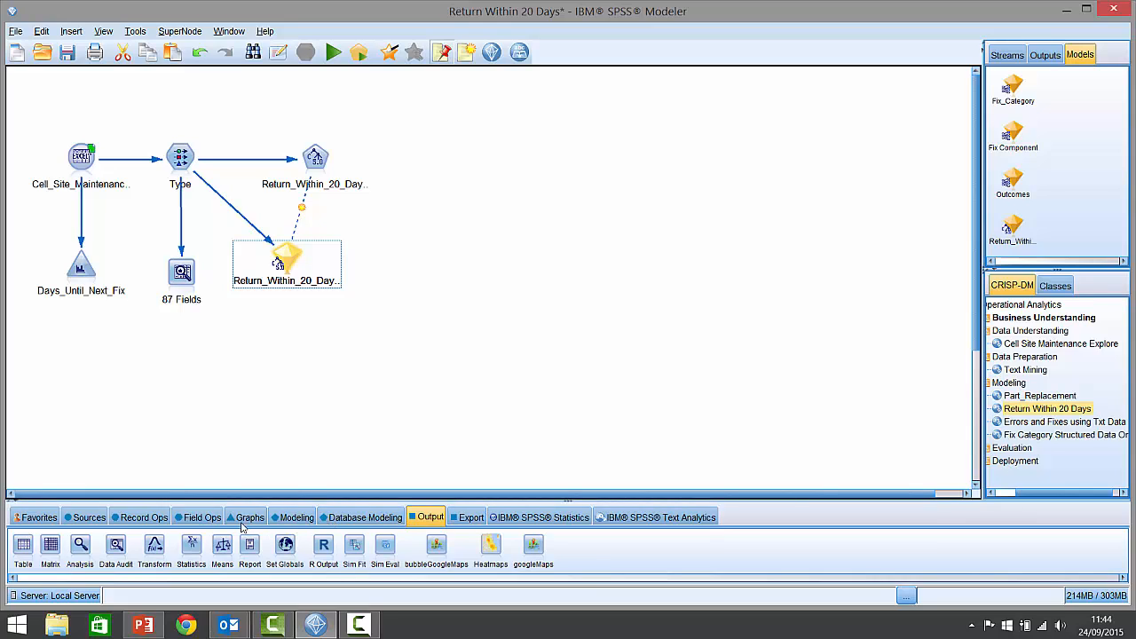
Align the Return_Within_20_Days nugget beneath its modelling node and connect it to a new Evaluation graph node placed to its right
{"action": "left_click_drag", "start_coordinate": [294, 267], "coordinate": [316, 271]}
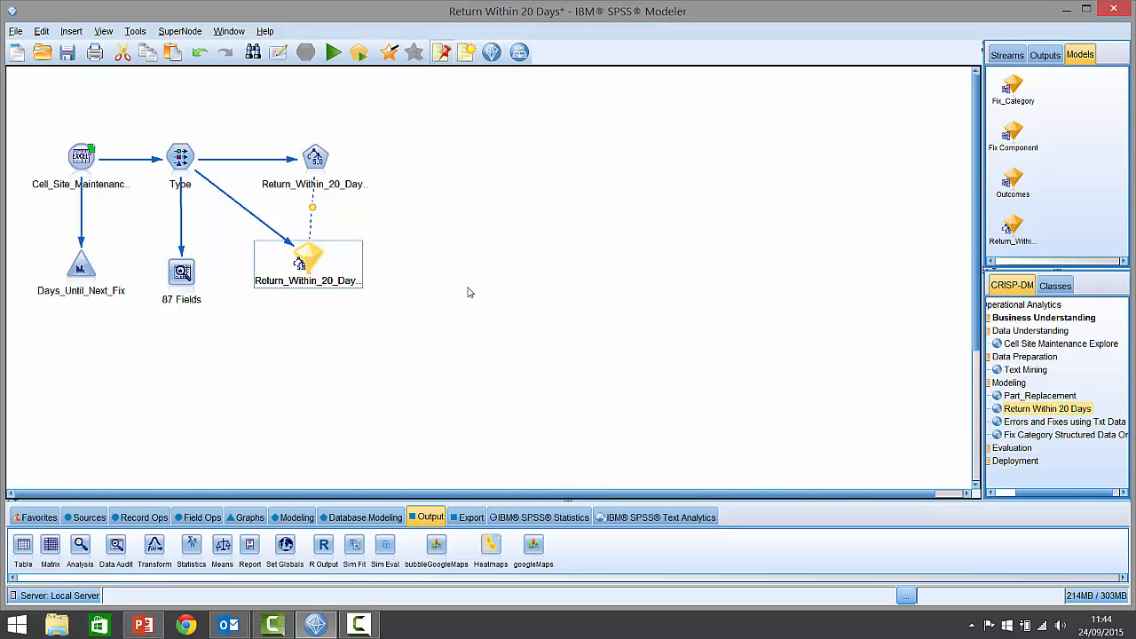
{"action": "left_click", "coordinate": [251, 517]}
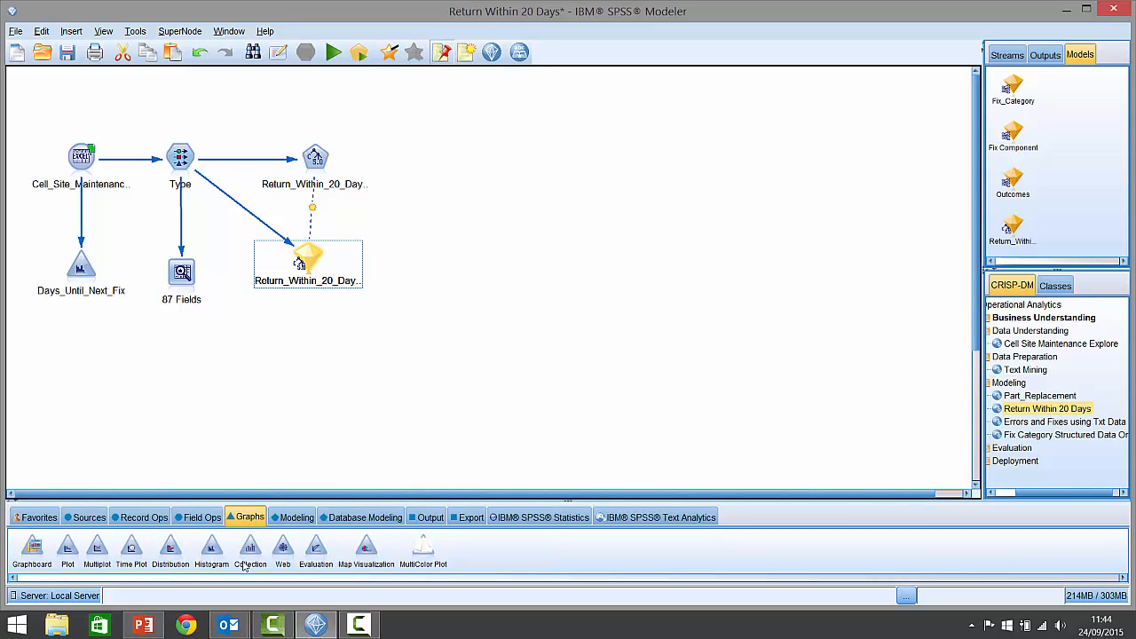
{"action": "left_click", "coordinate": [315, 547]}
{"action": "left_click", "coordinate": [432, 264]}
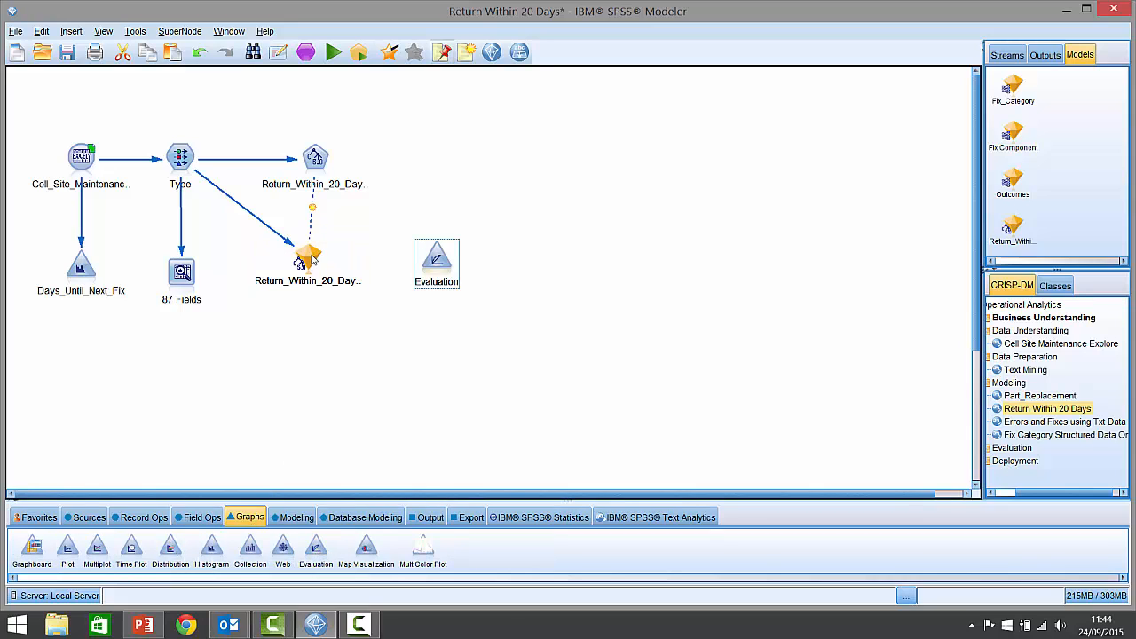
{"action": "left_click_drag", "start_coordinate": [311, 260], "coordinate": [437, 259]}
Include the best line in the Evaluation node's cumulative Gains chart and run the node
{"action": "right_click", "coordinate": [439, 266]}
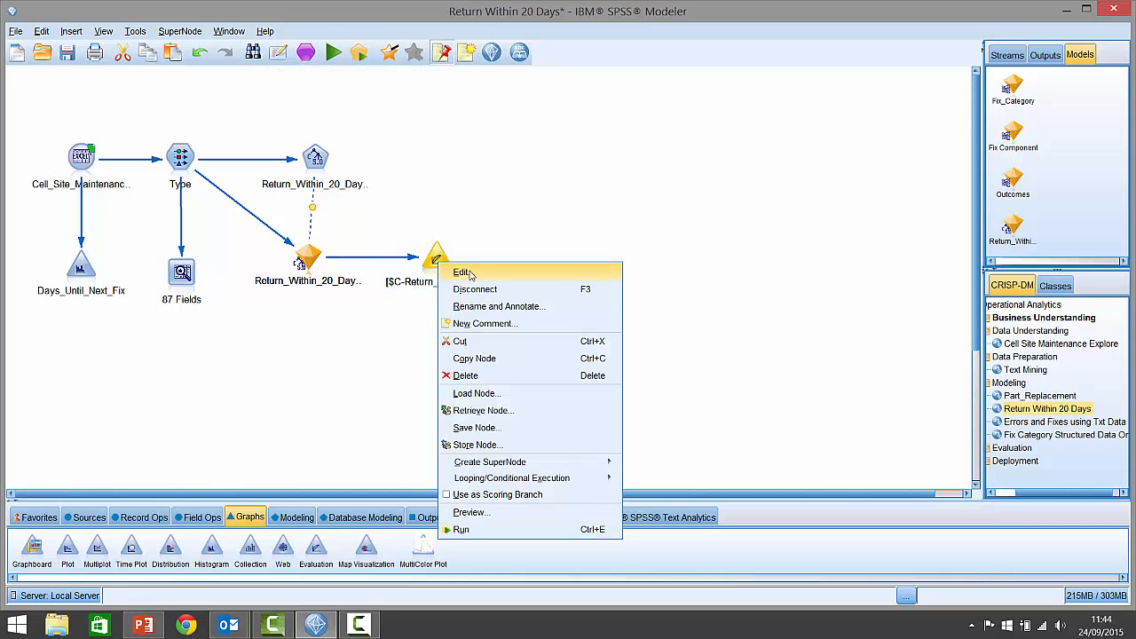
{"action": "left_click", "coordinate": [465, 272]}
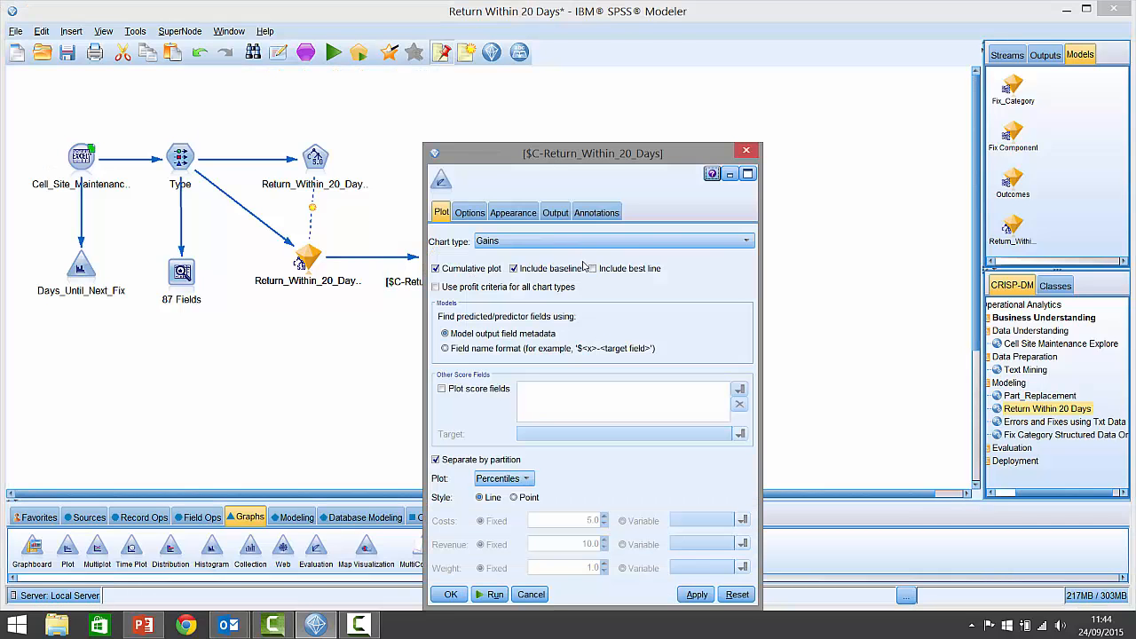
{"action": "left_click", "coordinate": [592, 269]}
{"action": "left_click", "coordinate": [495, 594]}
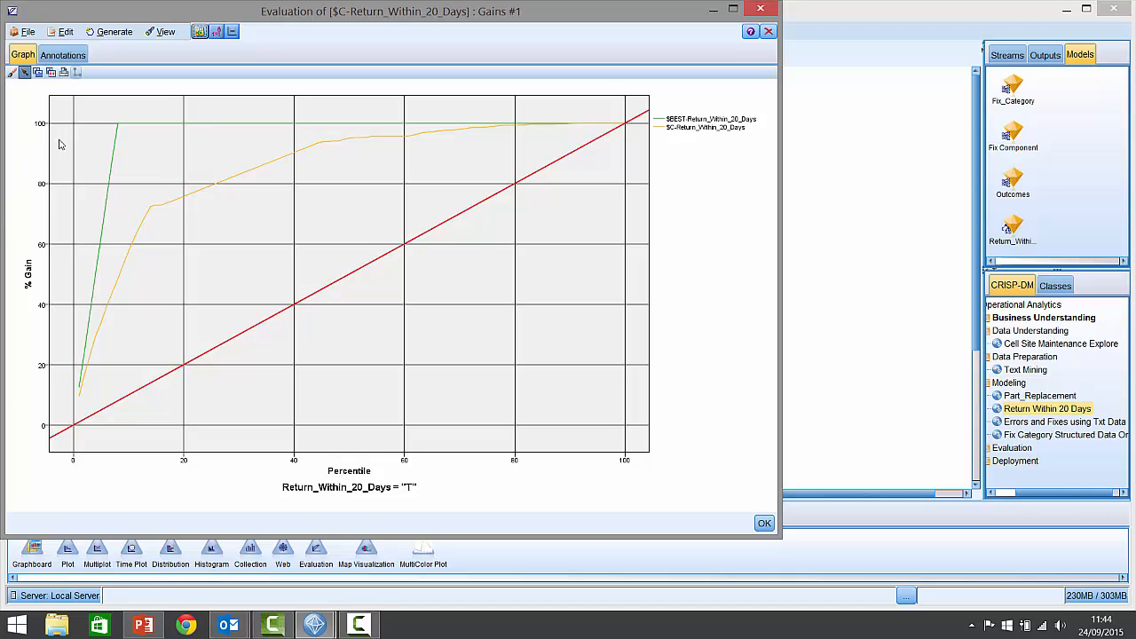
Compare the model's gains curve with the best line in the Return_Within_20_Days chart, and close the chart without saving it
{"action": "mouse_move", "coordinate": [118, 129]}
{"action": "mouse_move", "coordinate": [149, 213]}
{"action": "left_click", "coordinate": [769, 31]}
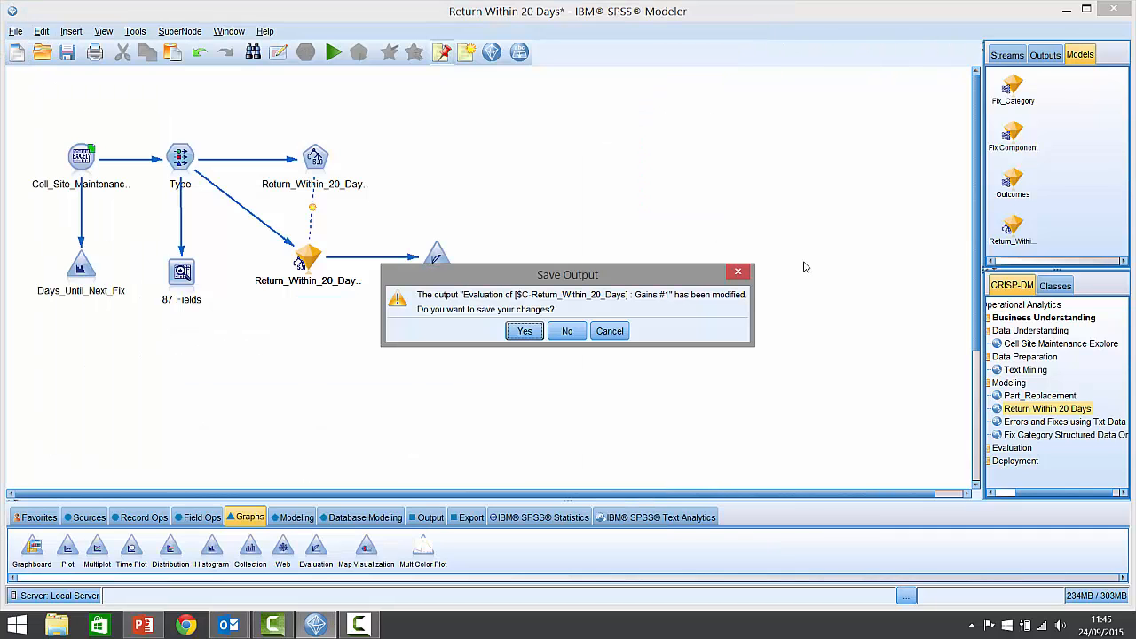
{"action": "left_click", "coordinate": [623, 327]}
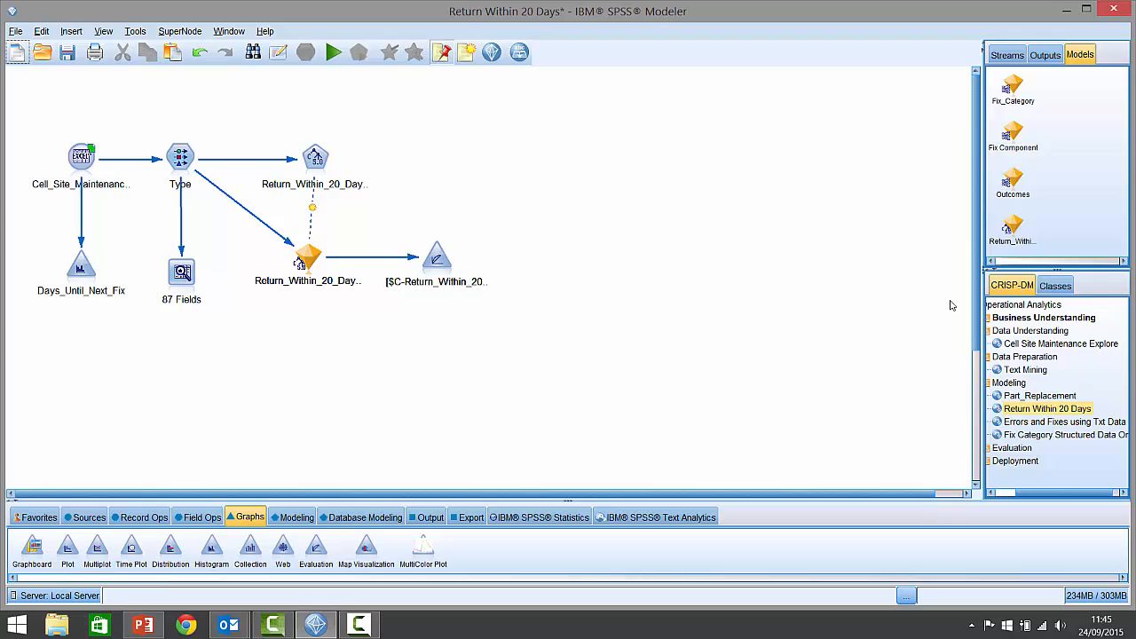